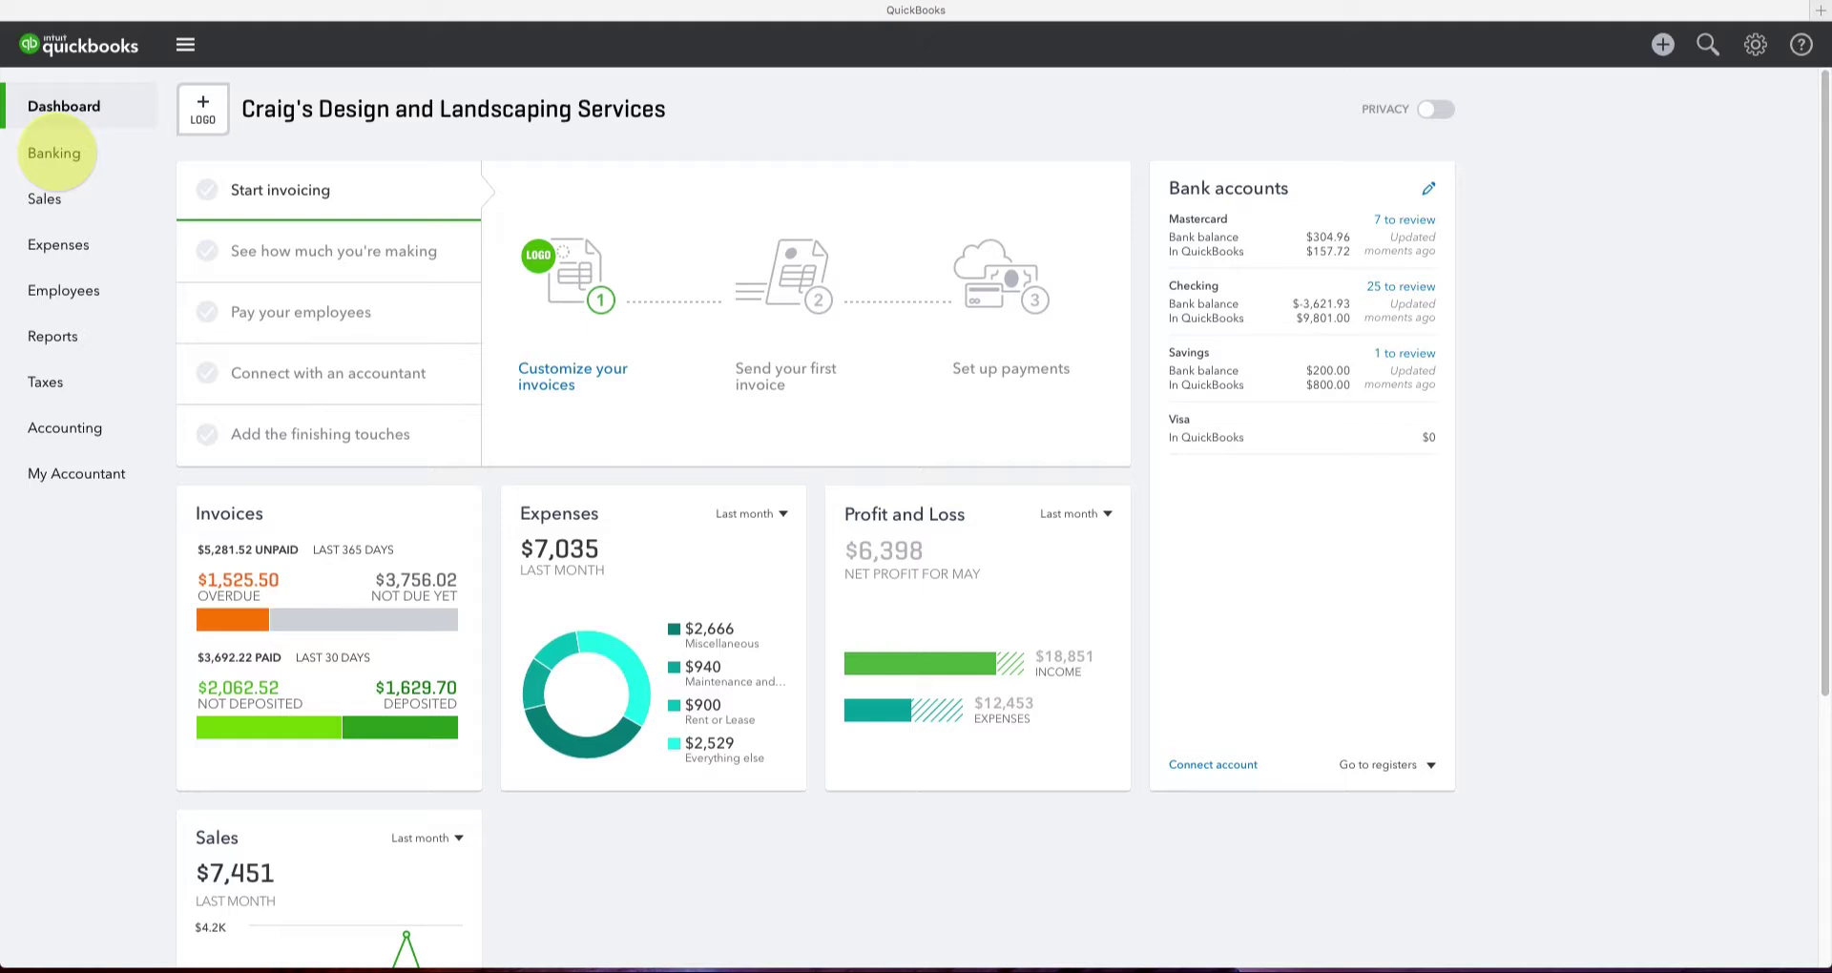
# - Open the Banking page and review the balances and pending transactions of the Mastercard, Checking and Savings accounts
pyautogui.click(54, 153)
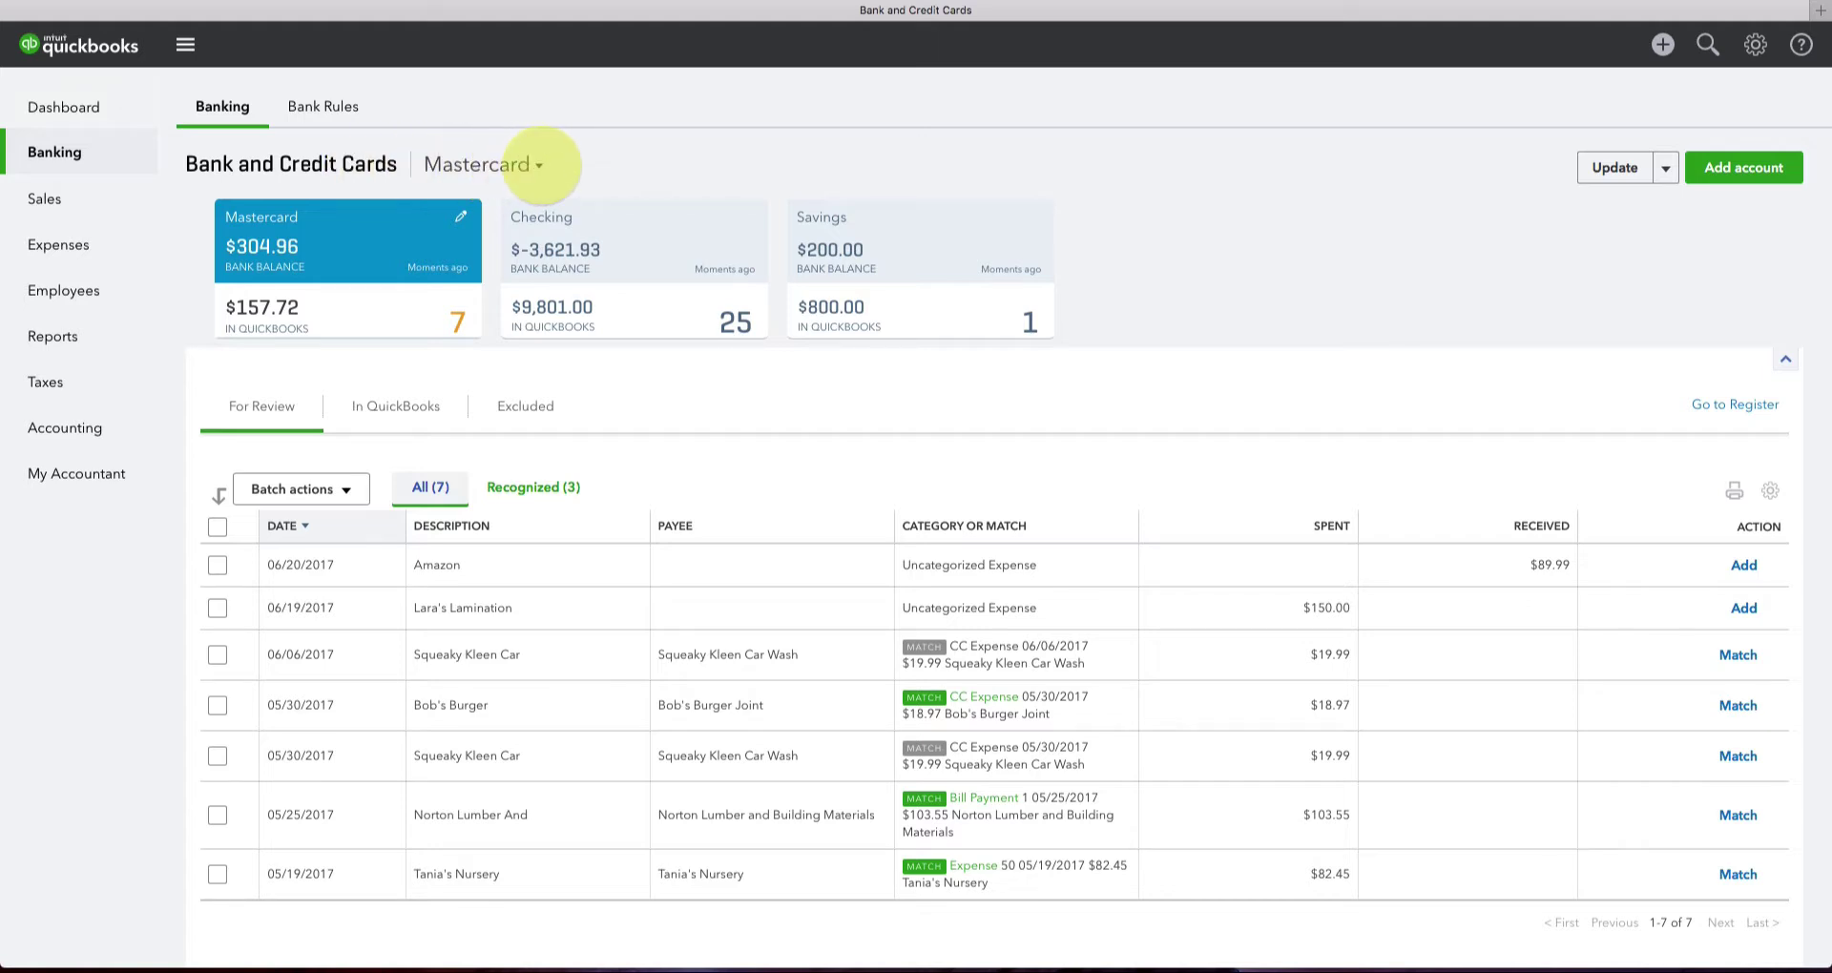
pyautogui.click(539, 164)
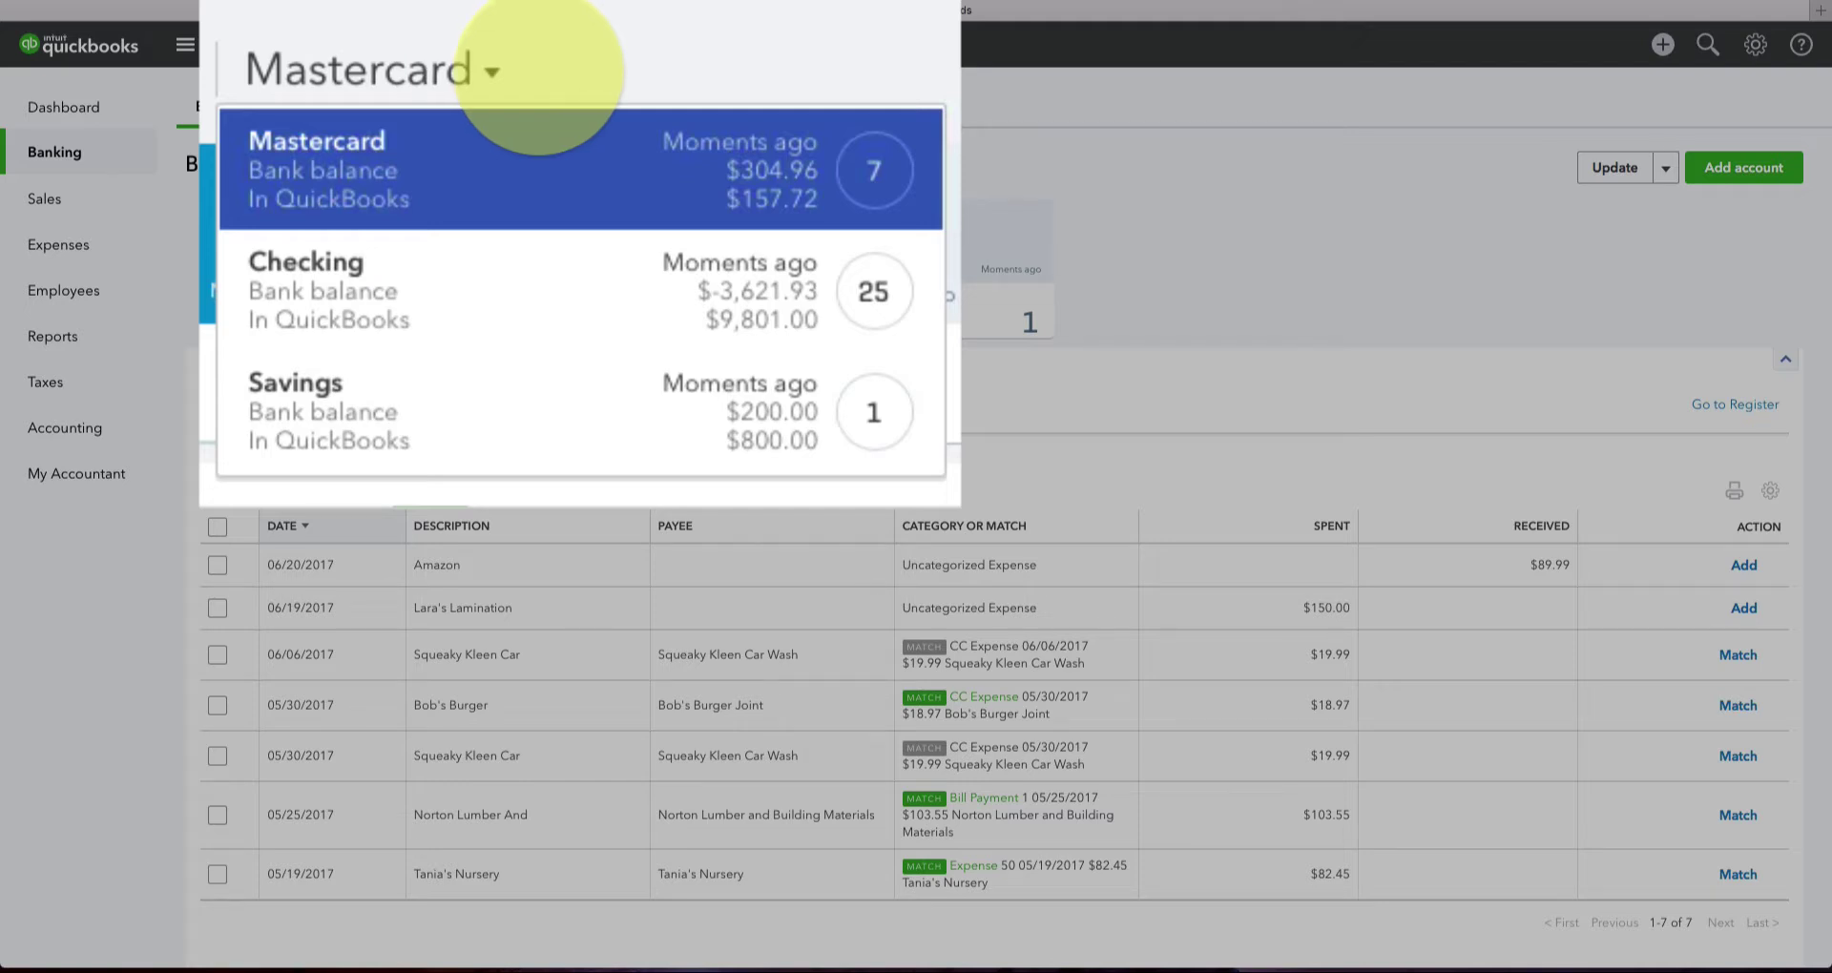
pyautogui.click(560, 167)
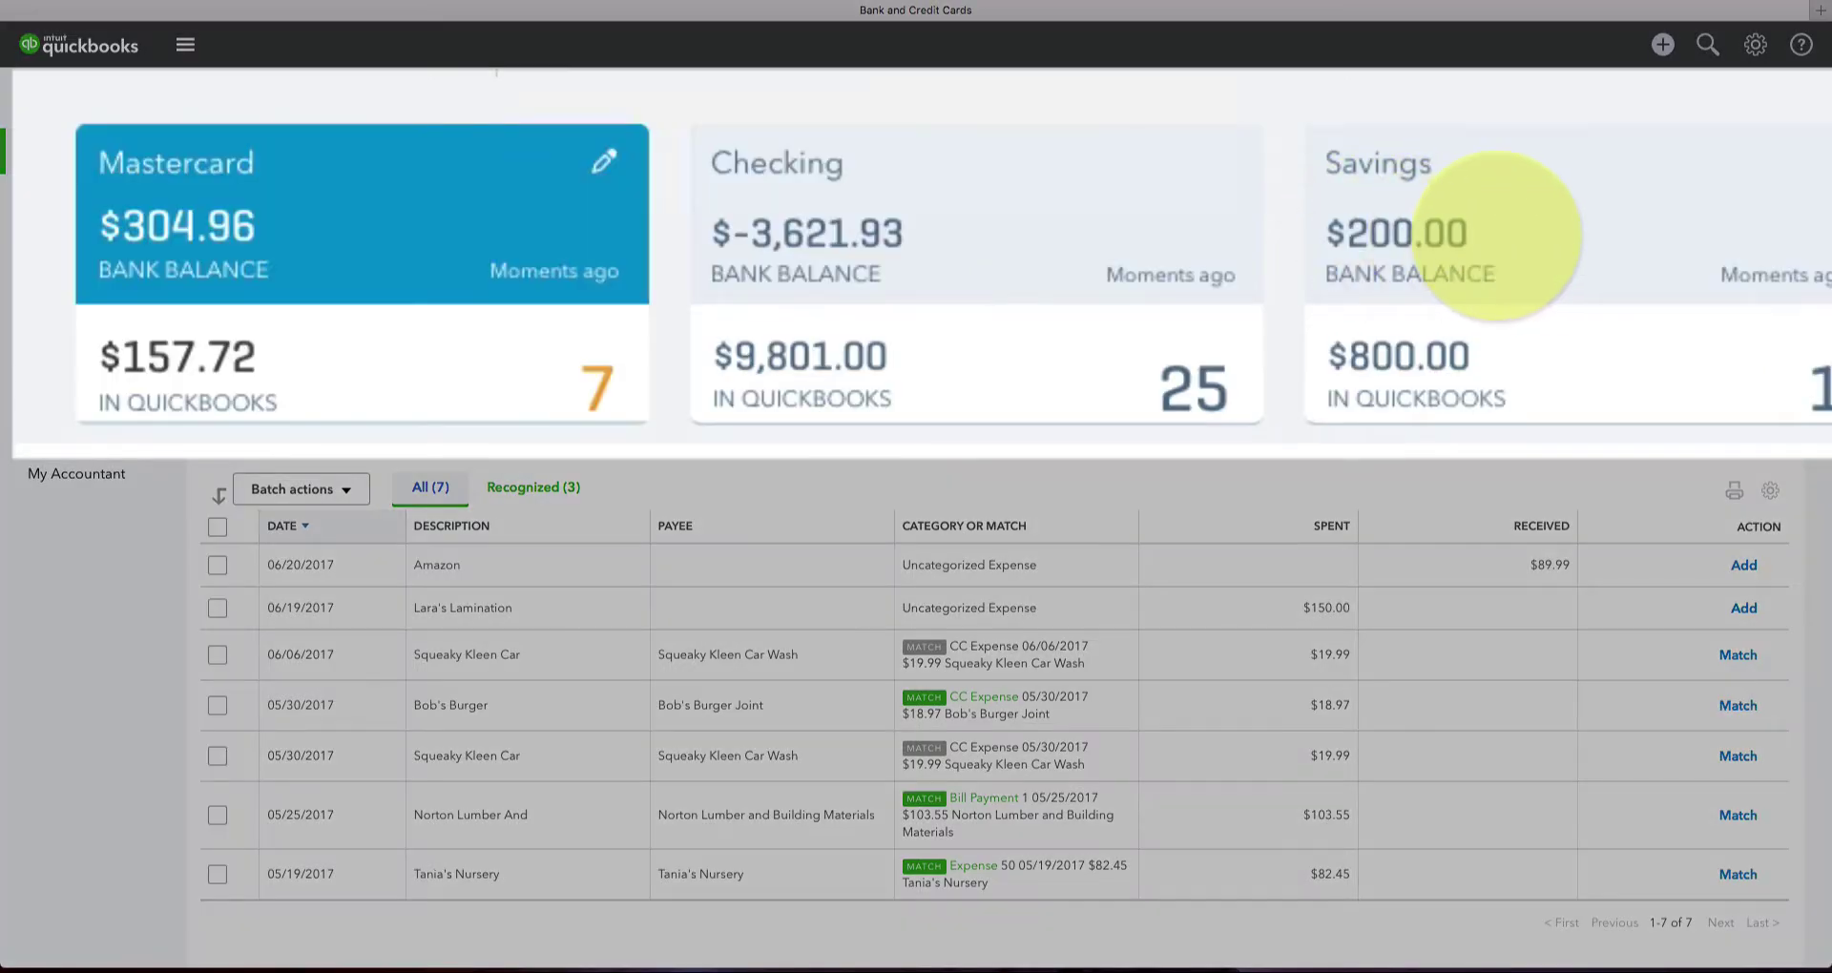
pyautogui.click(449, 208)
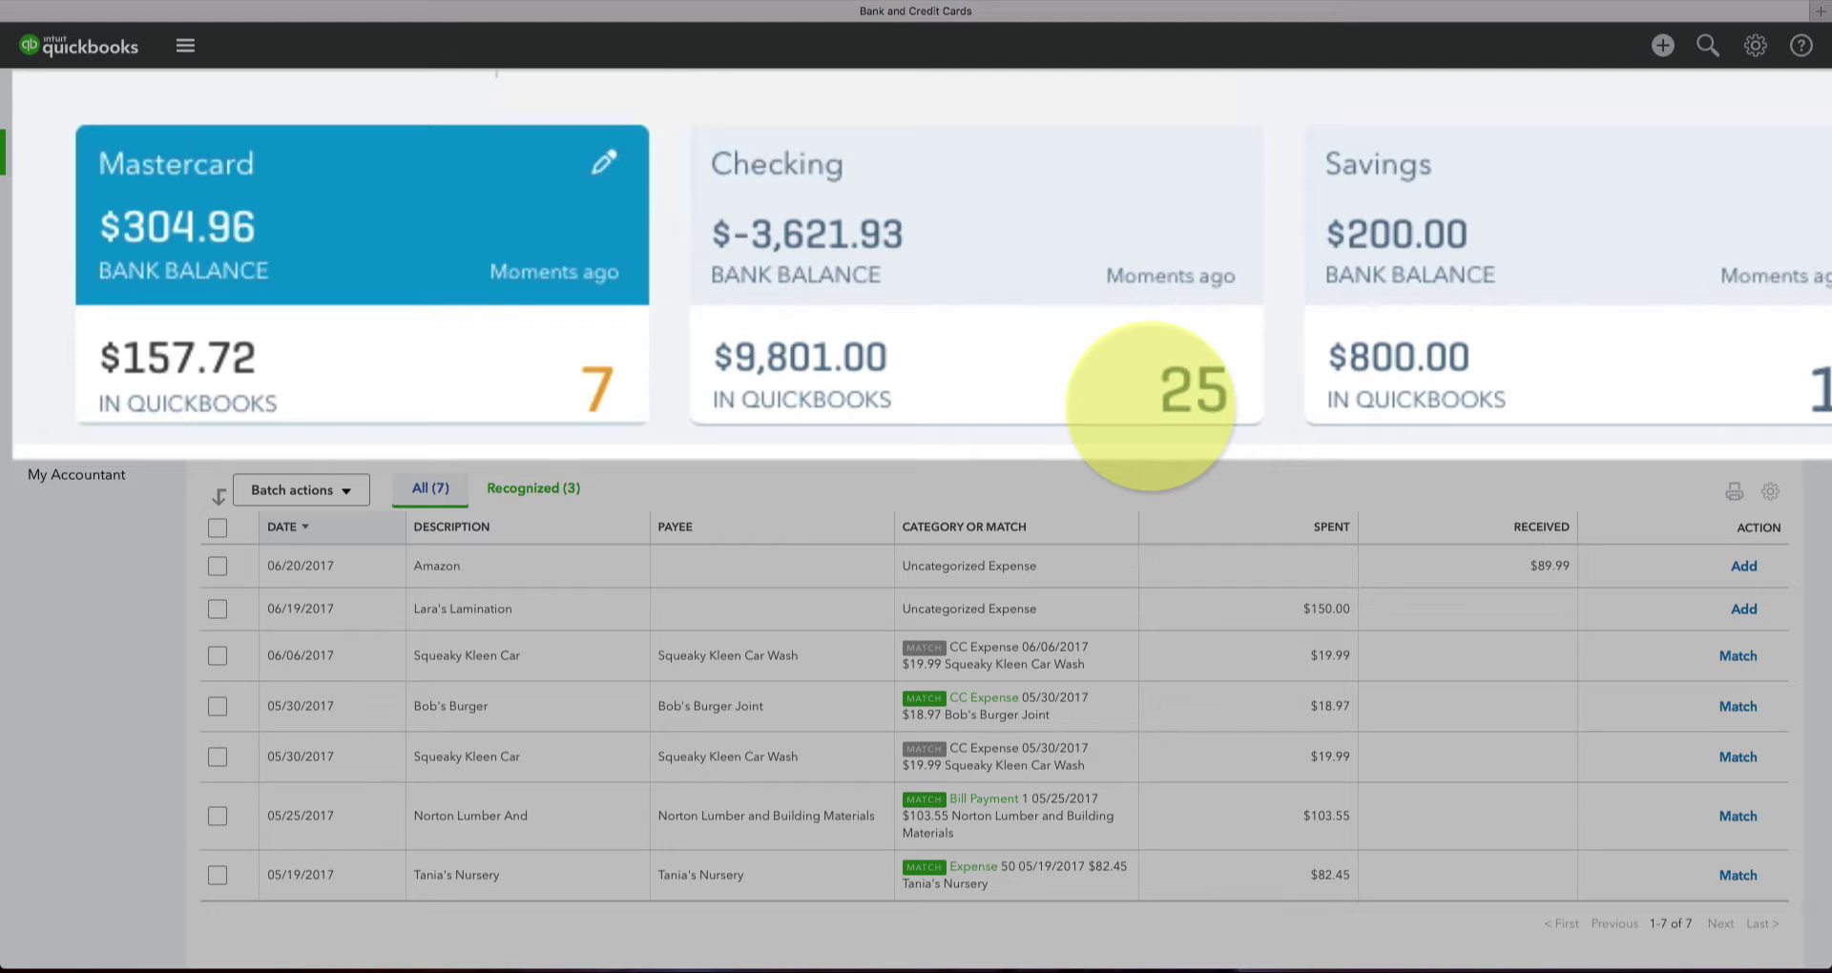
pyautogui.click(379, 232)
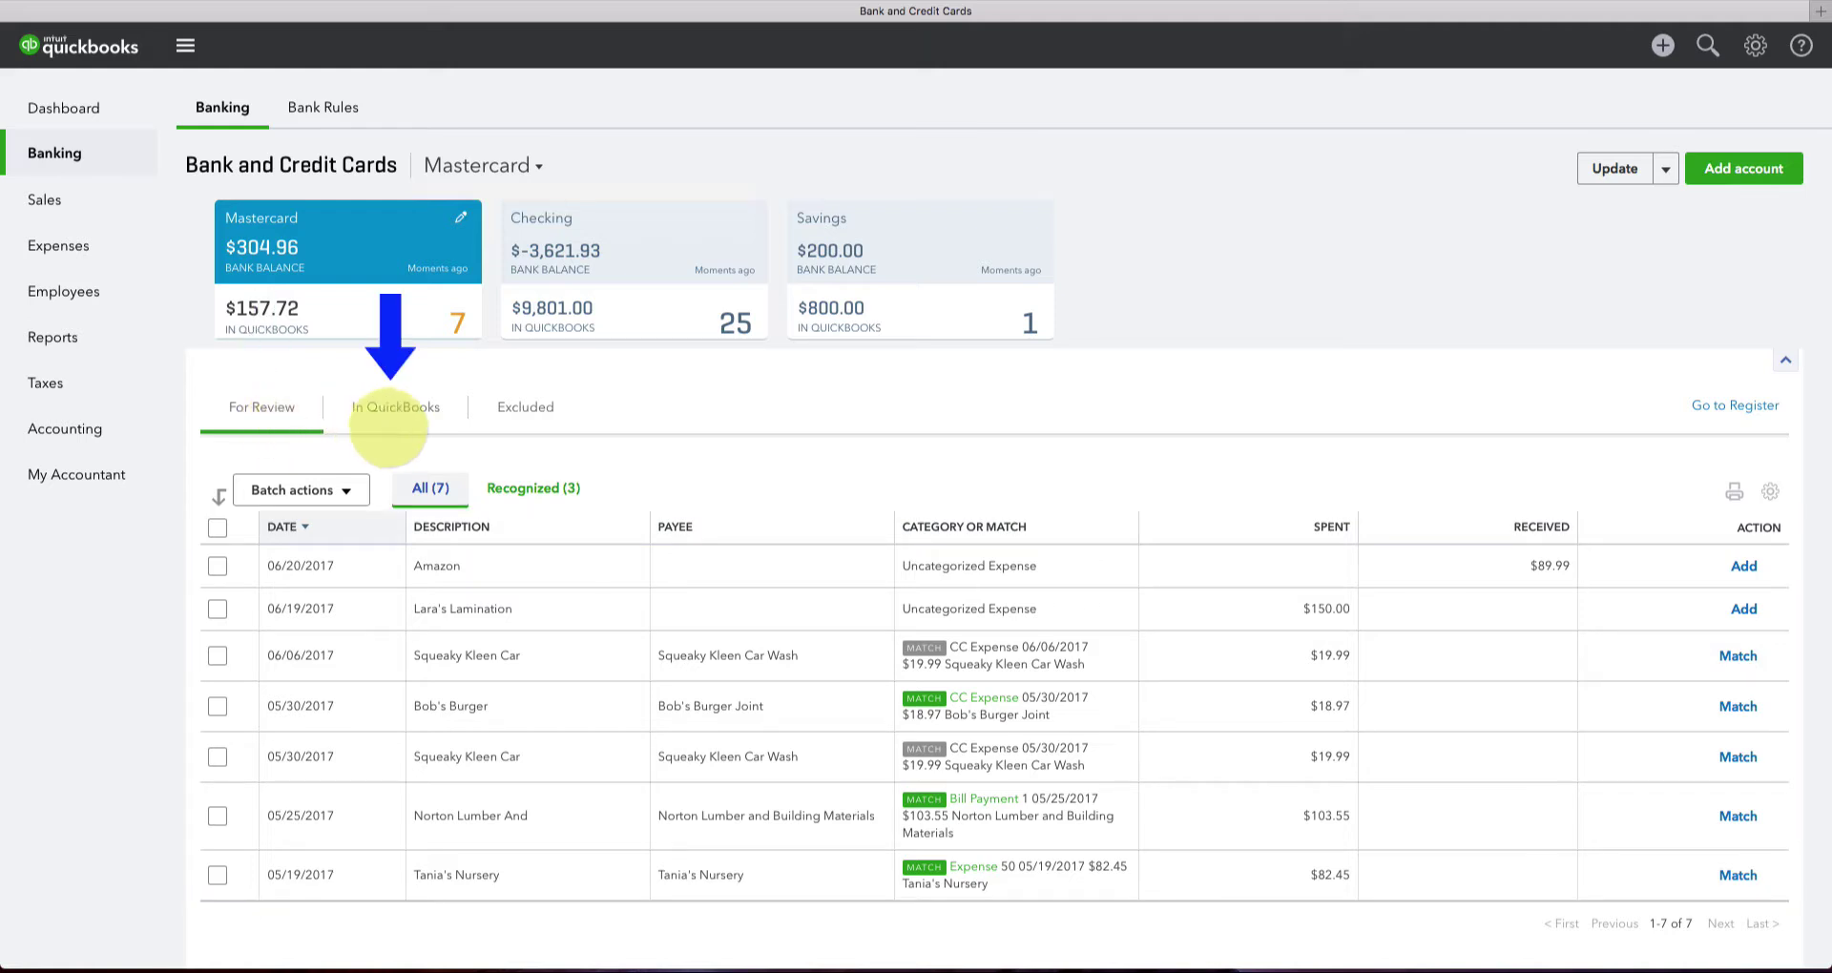
# - Look through the Mastercard's In QuickBooks and Excluded lists and return to the transactions for review
pyautogui.click(391, 420)
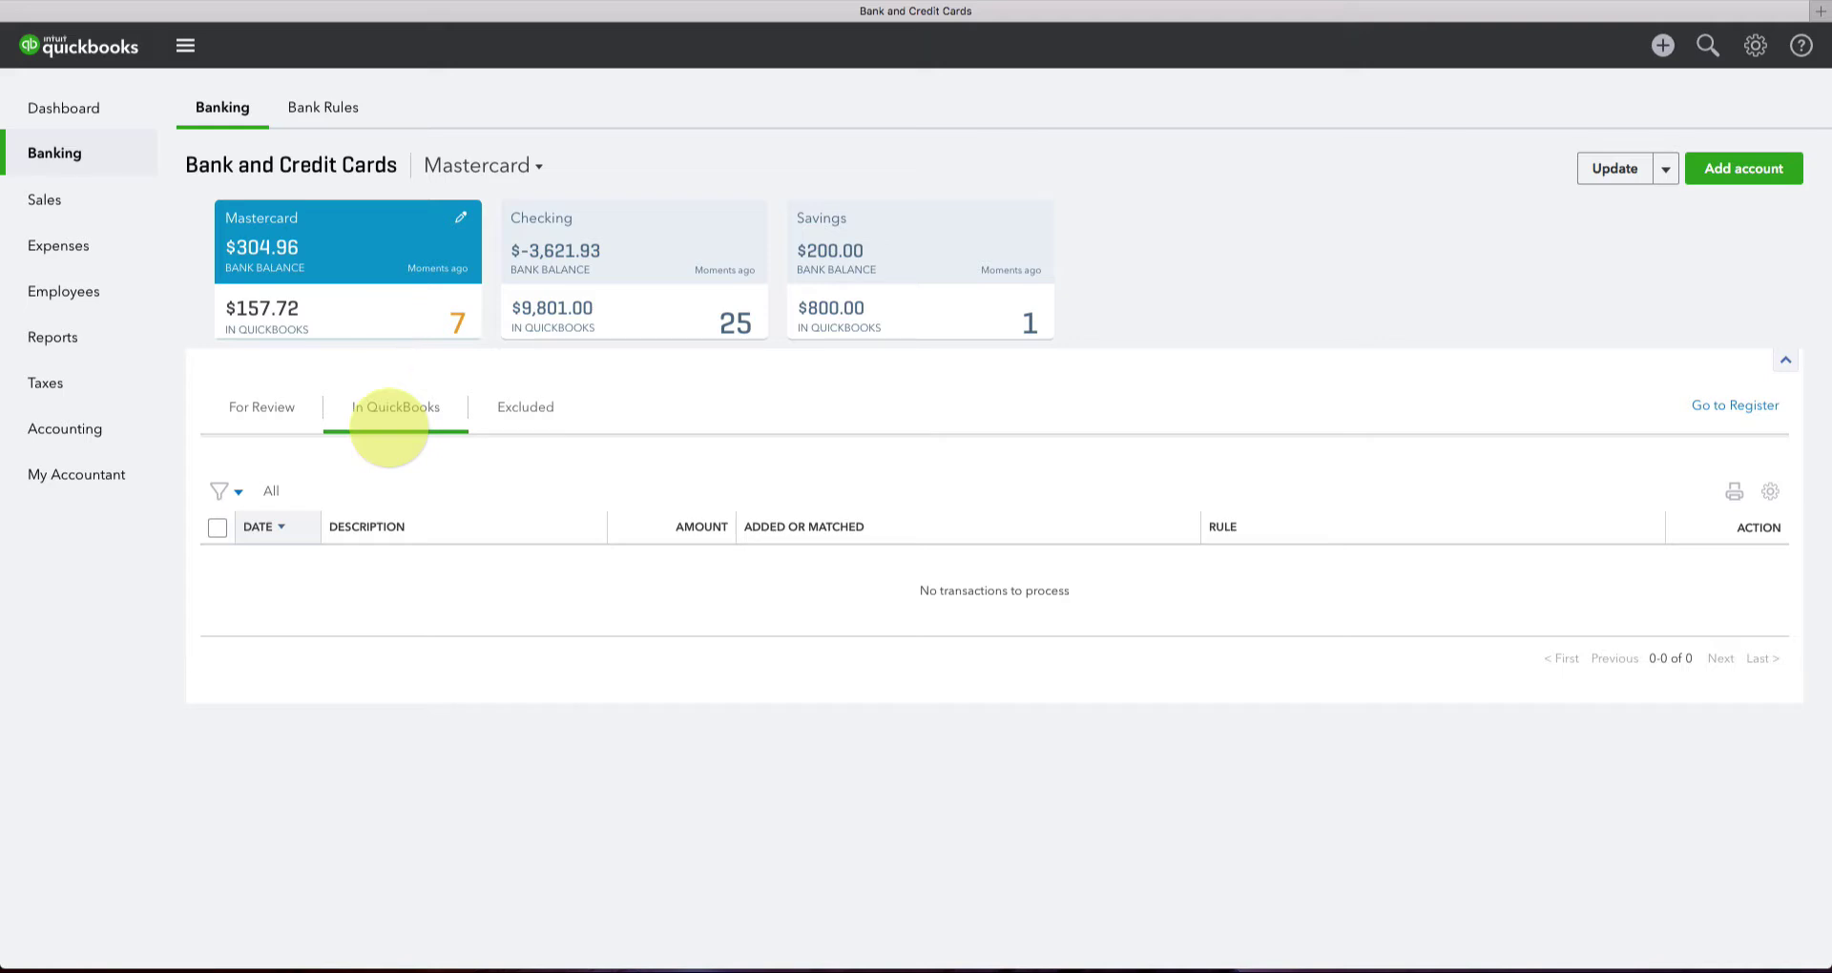
pyautogui.click(508, 425)
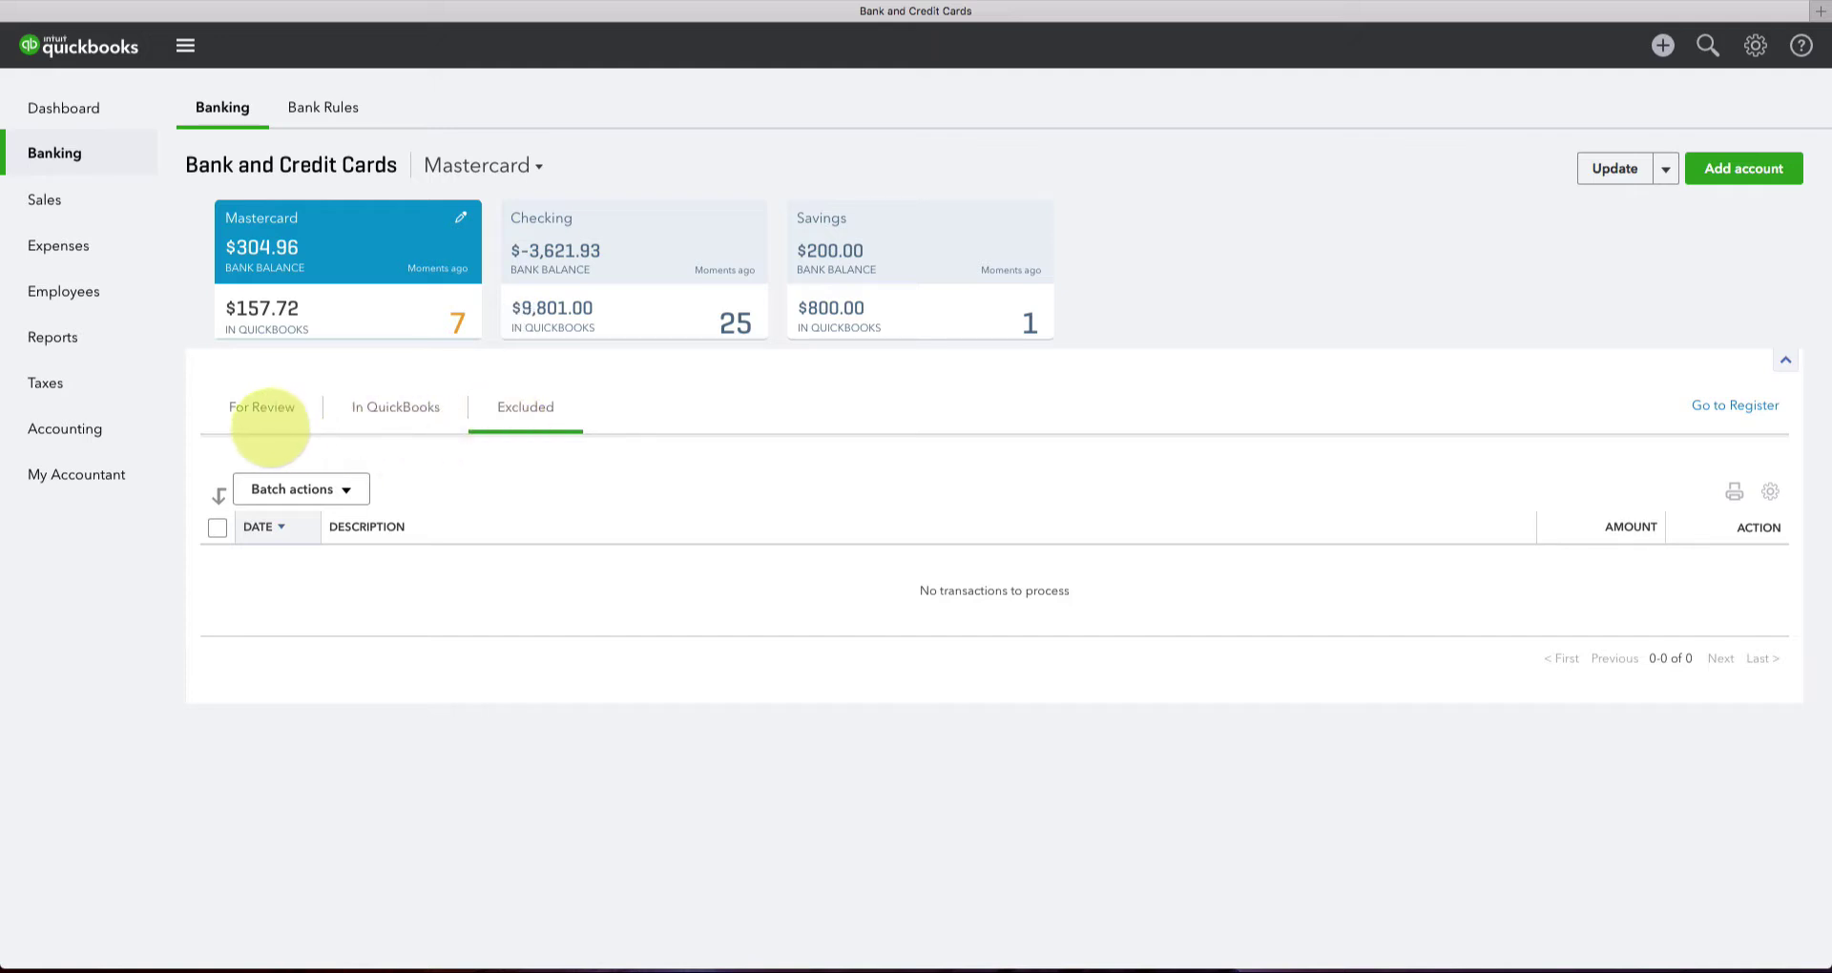
pyautogui.click(250, 409)
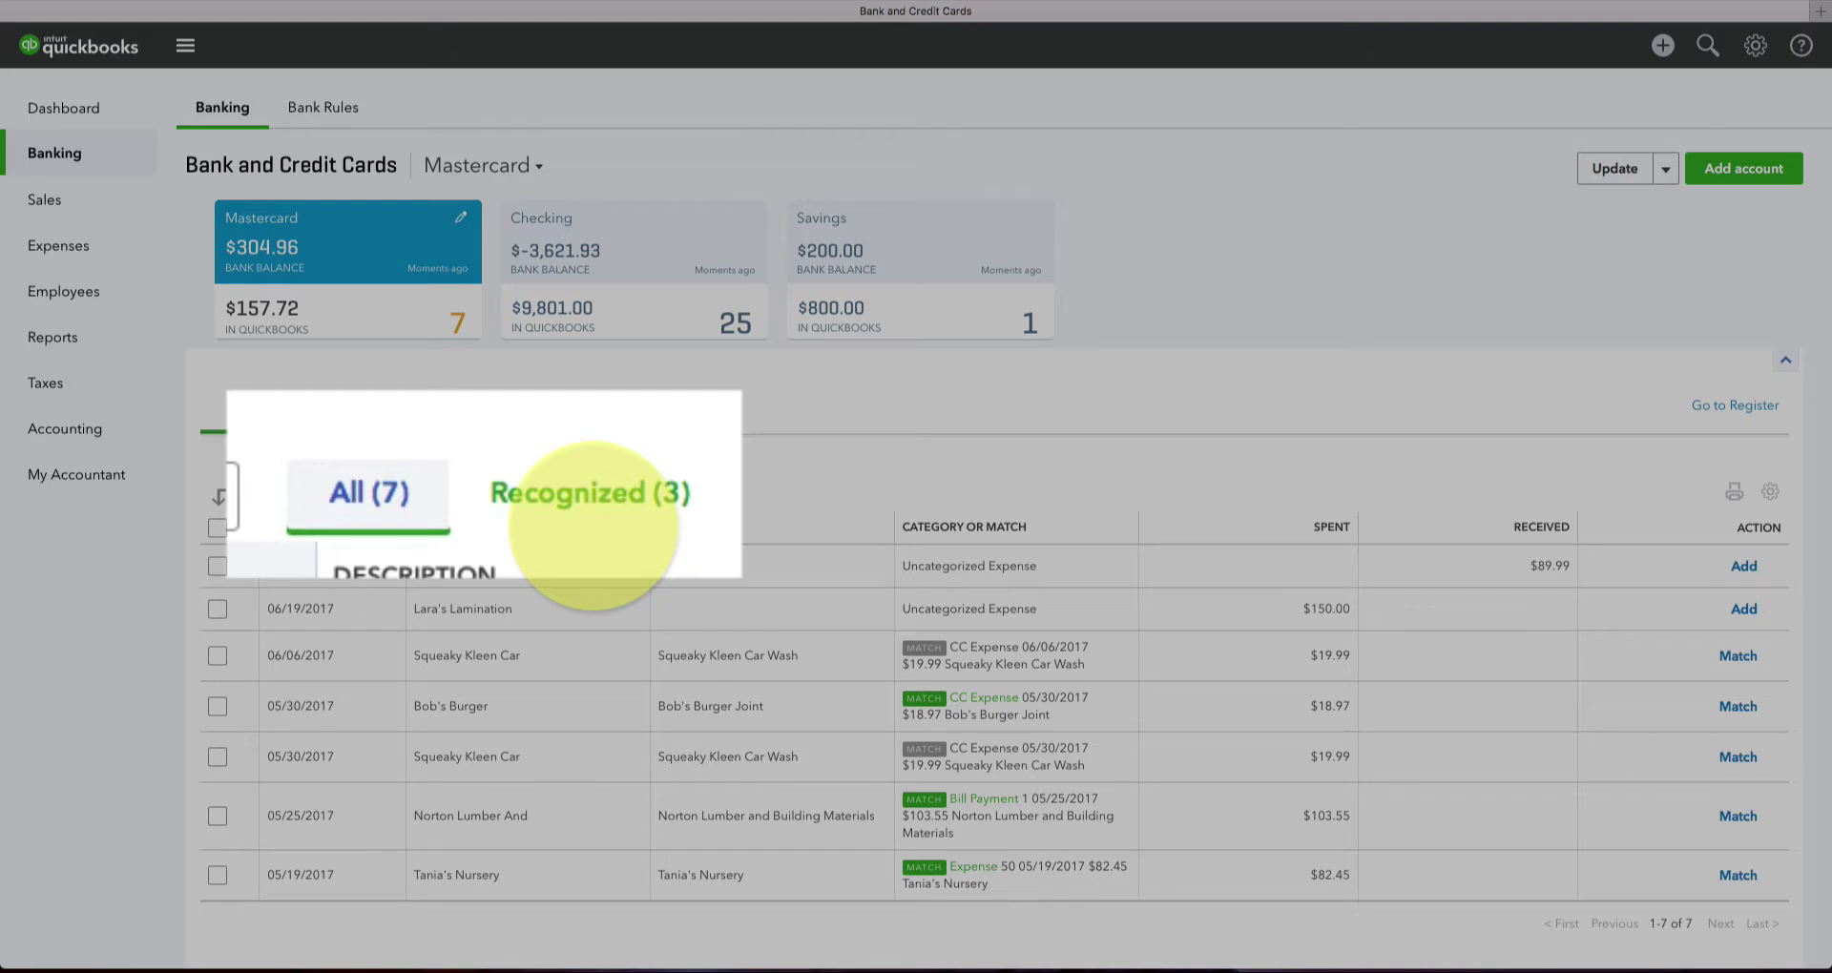
# - Examine the payees and suggested matches of the recognized Mastercard transactions, and return to the list of all transactions
pyautogui.click(533, 487)
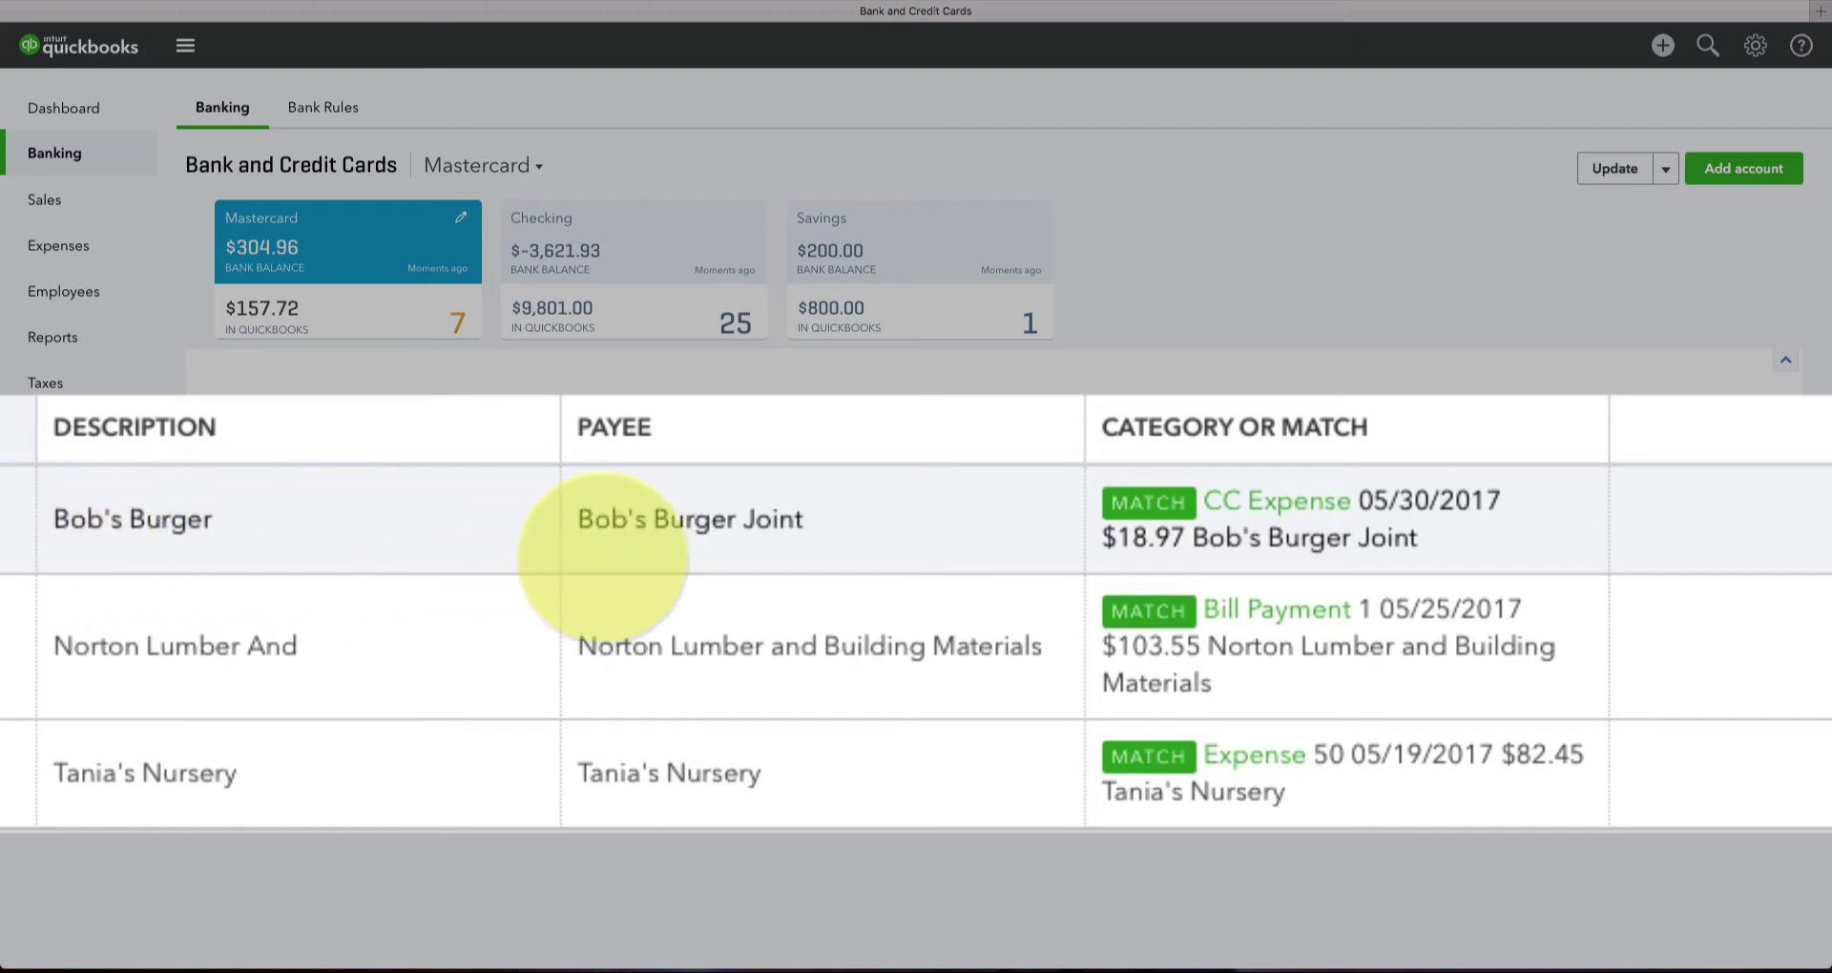
pyautogui.click(246, 439)
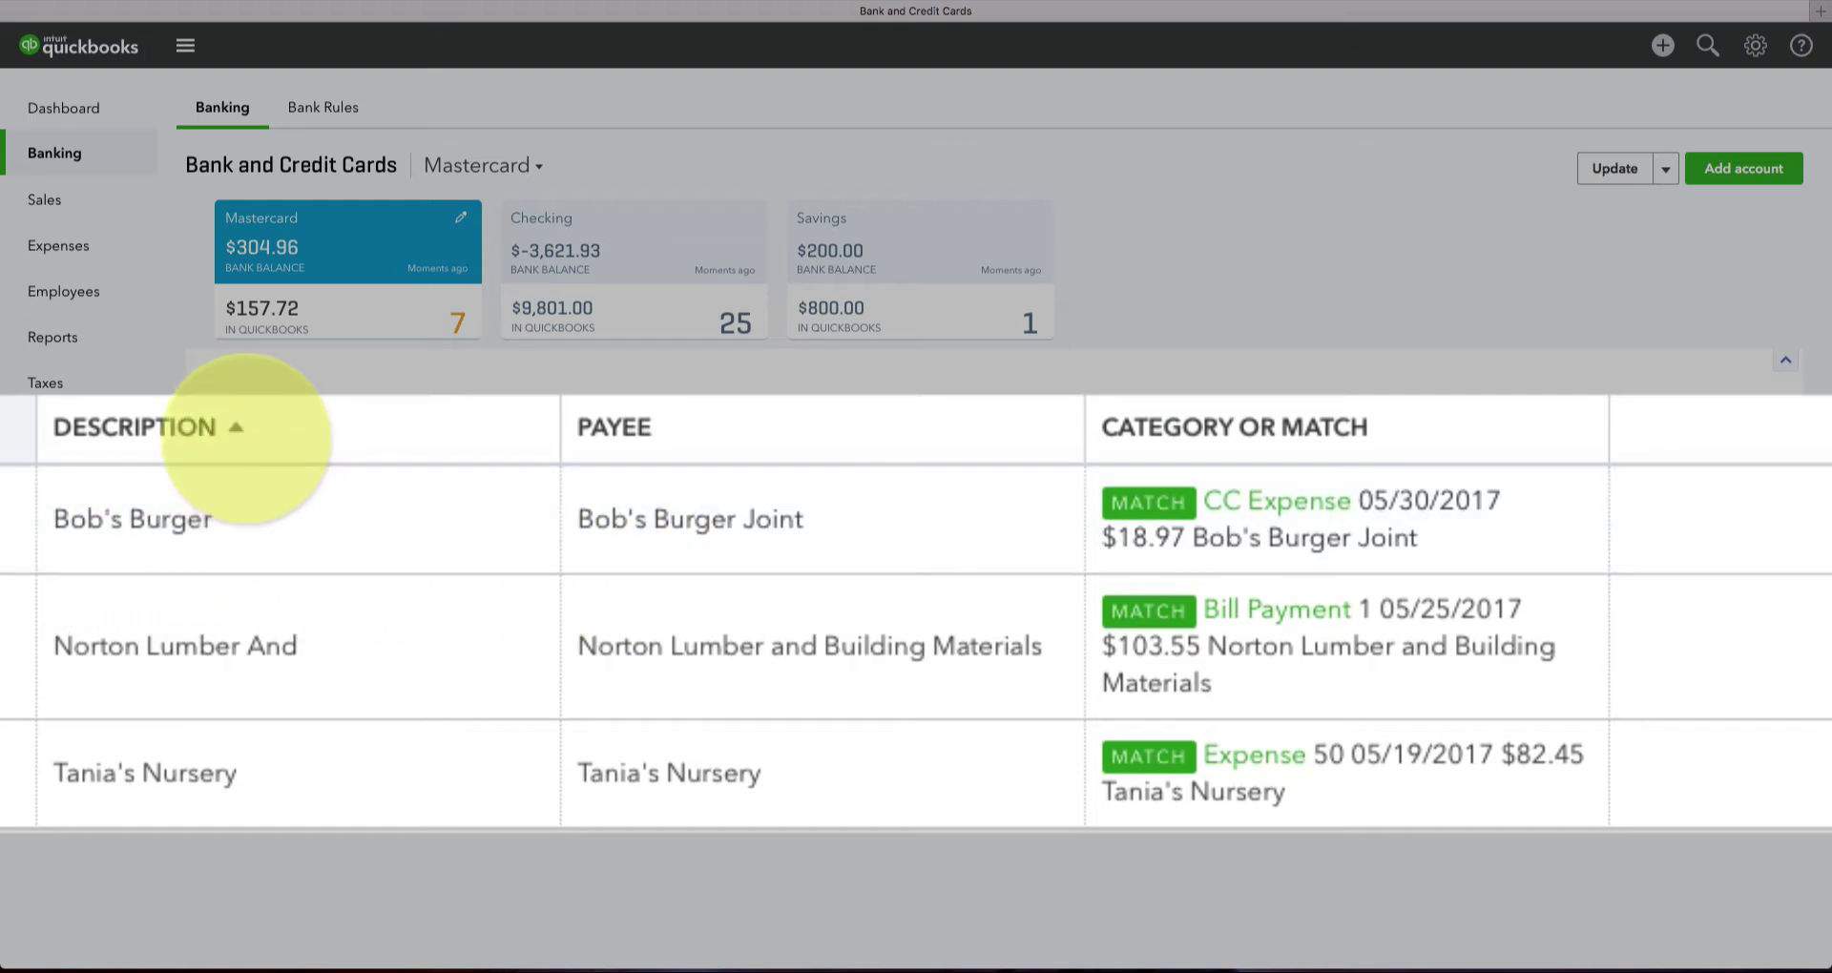
pyautogui.click(1183, 426)
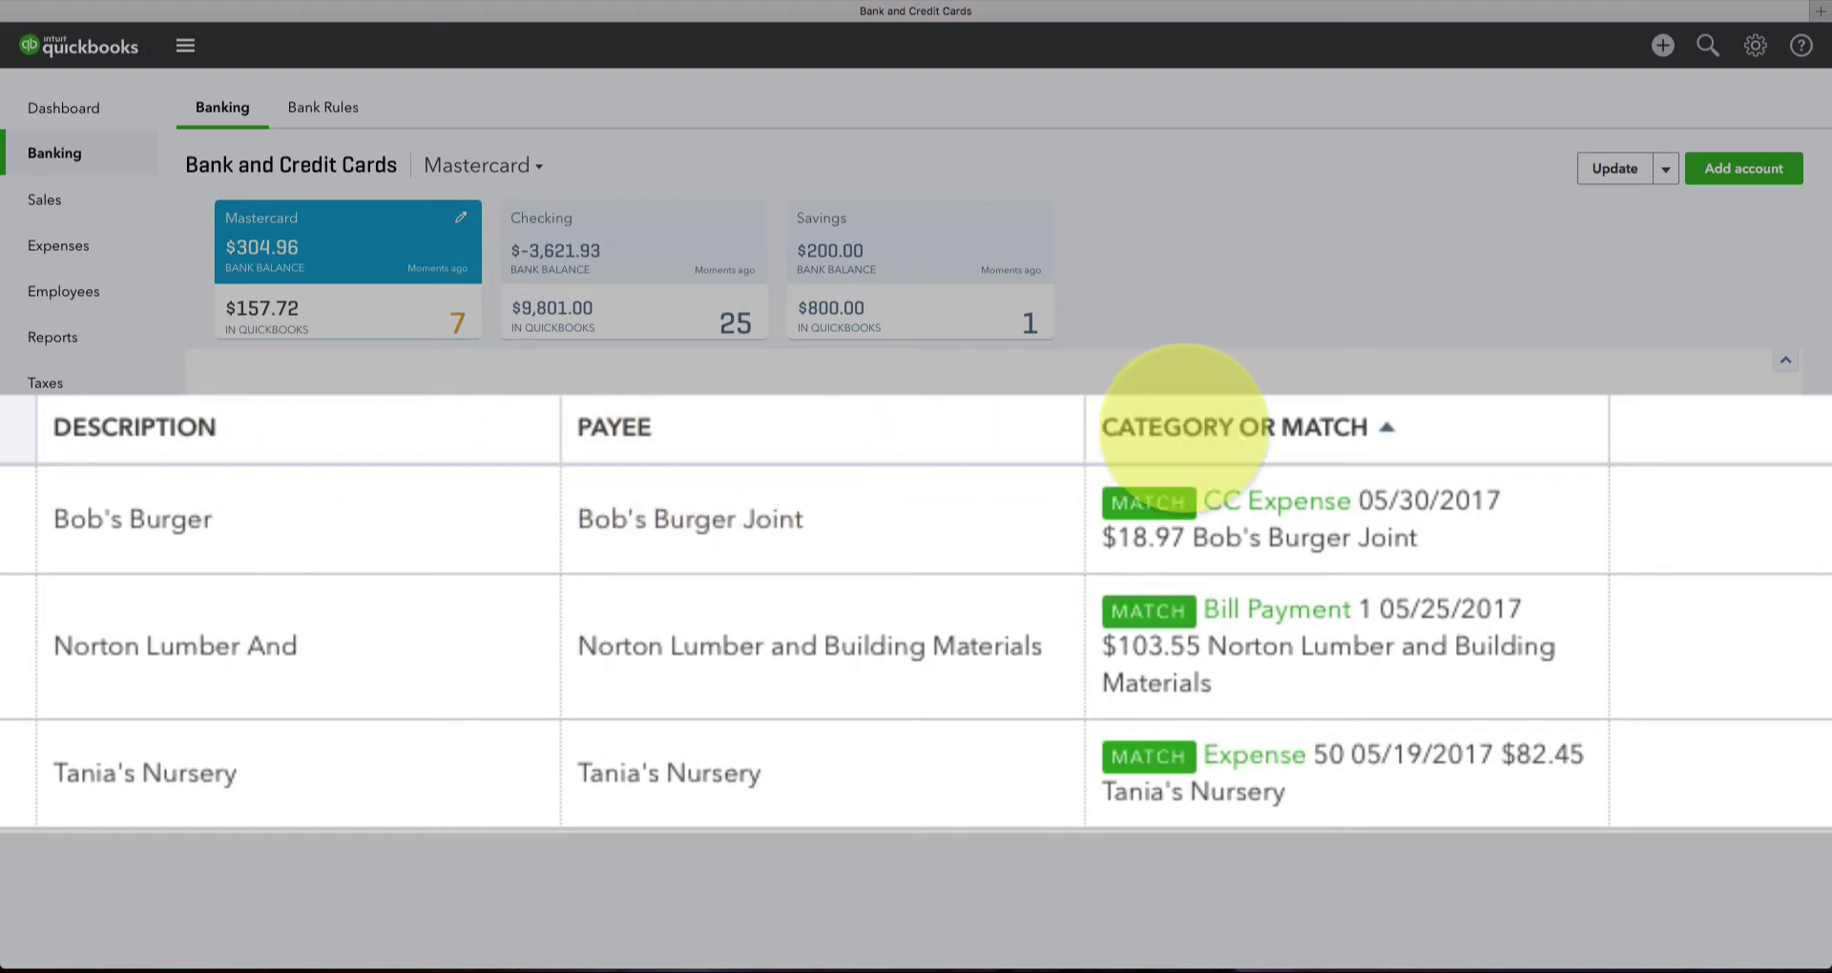
pyautogui.click(847, 524)
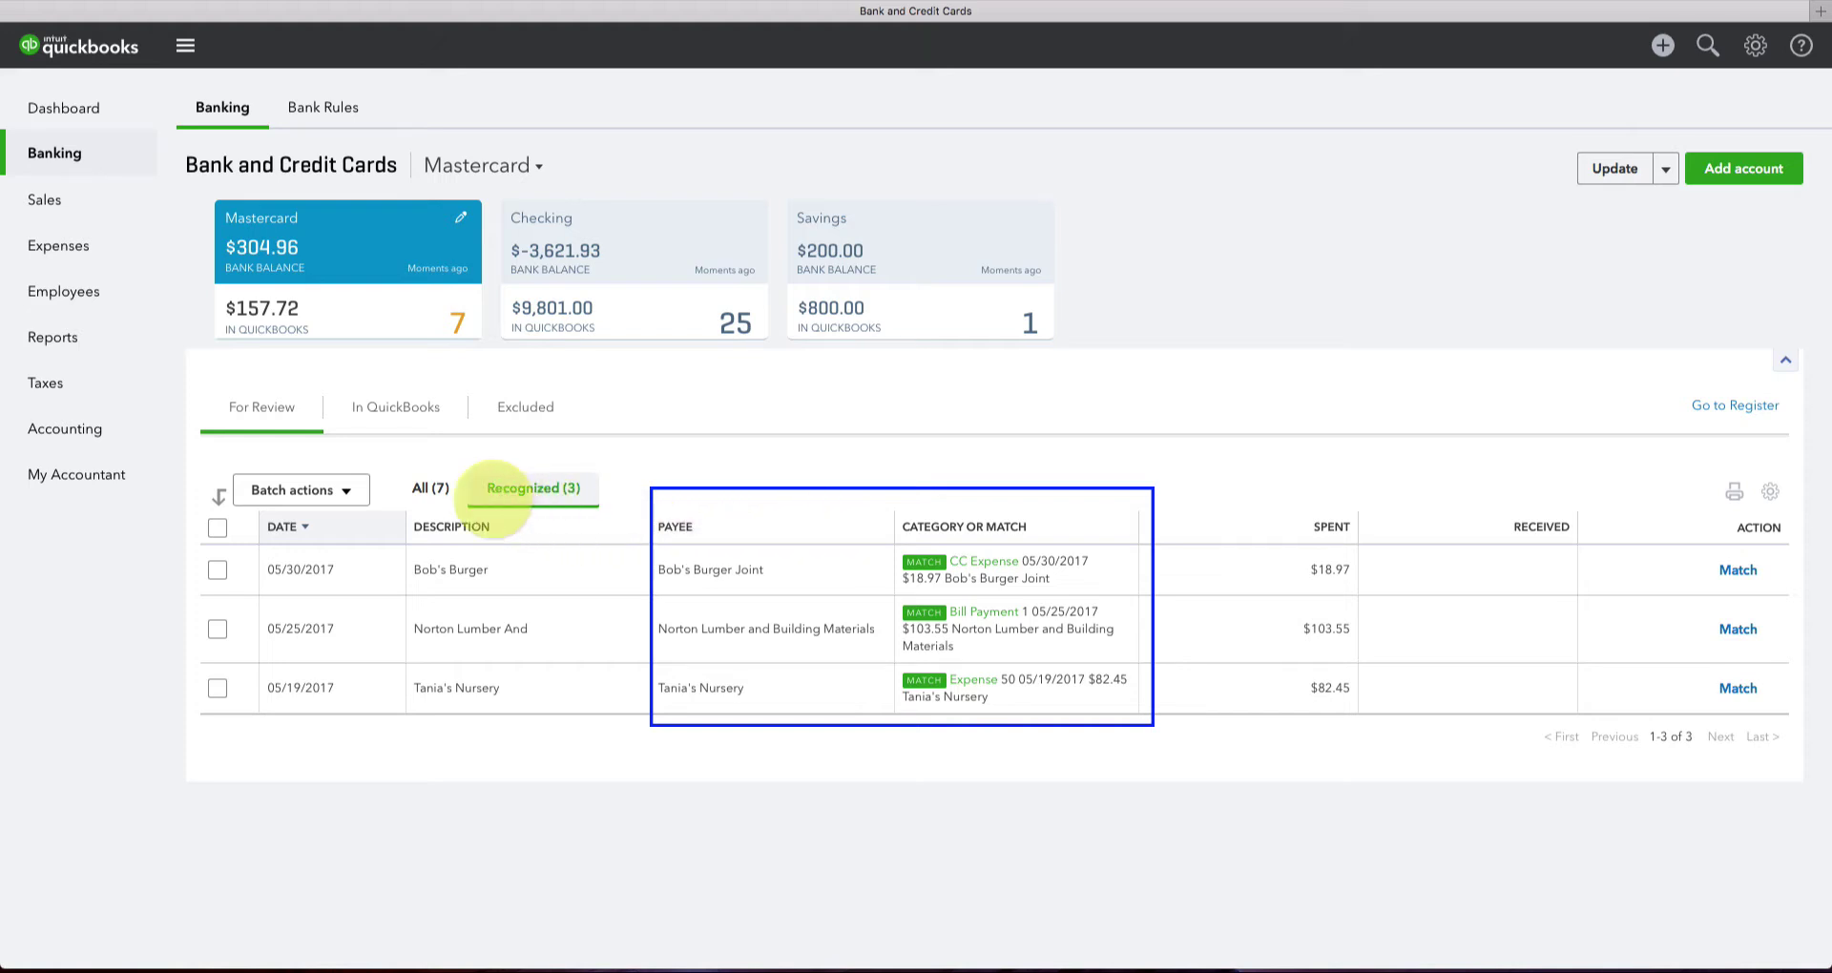
pyautogui.click(430, 488)
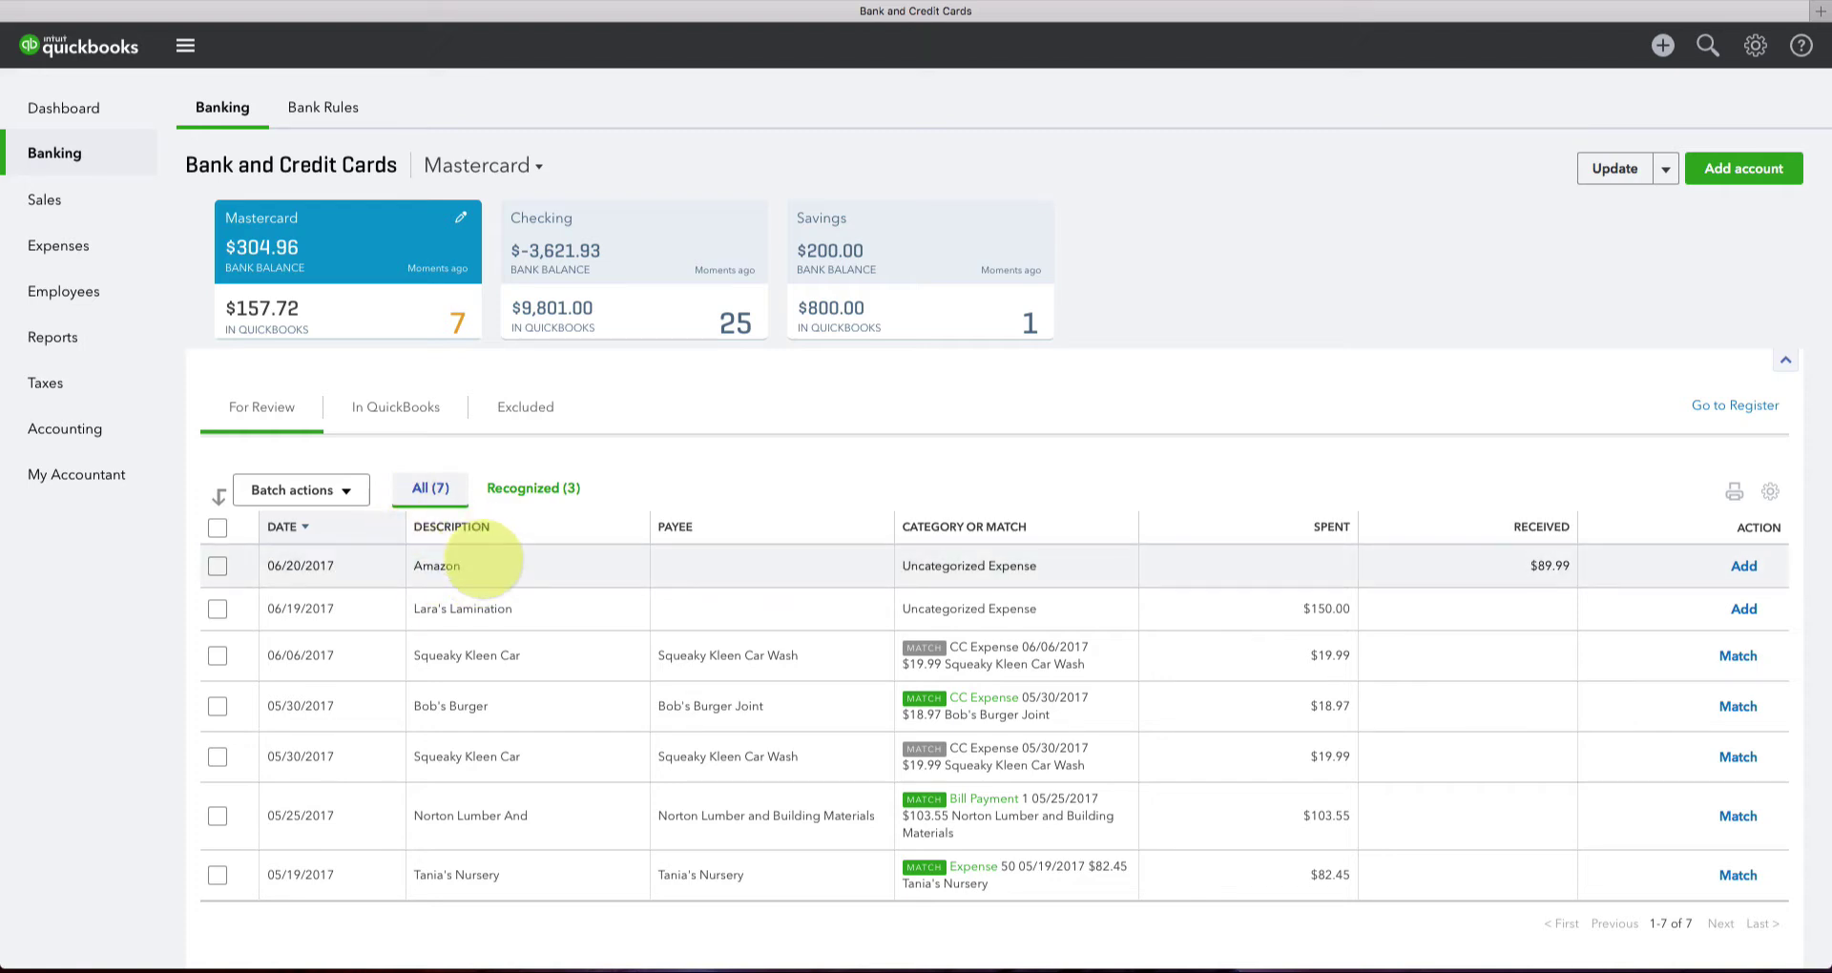
# - Add the 06/20/2017 Amazon transaction with Amazon Software as payee and Software as category
pyautogui.click(484, 563)
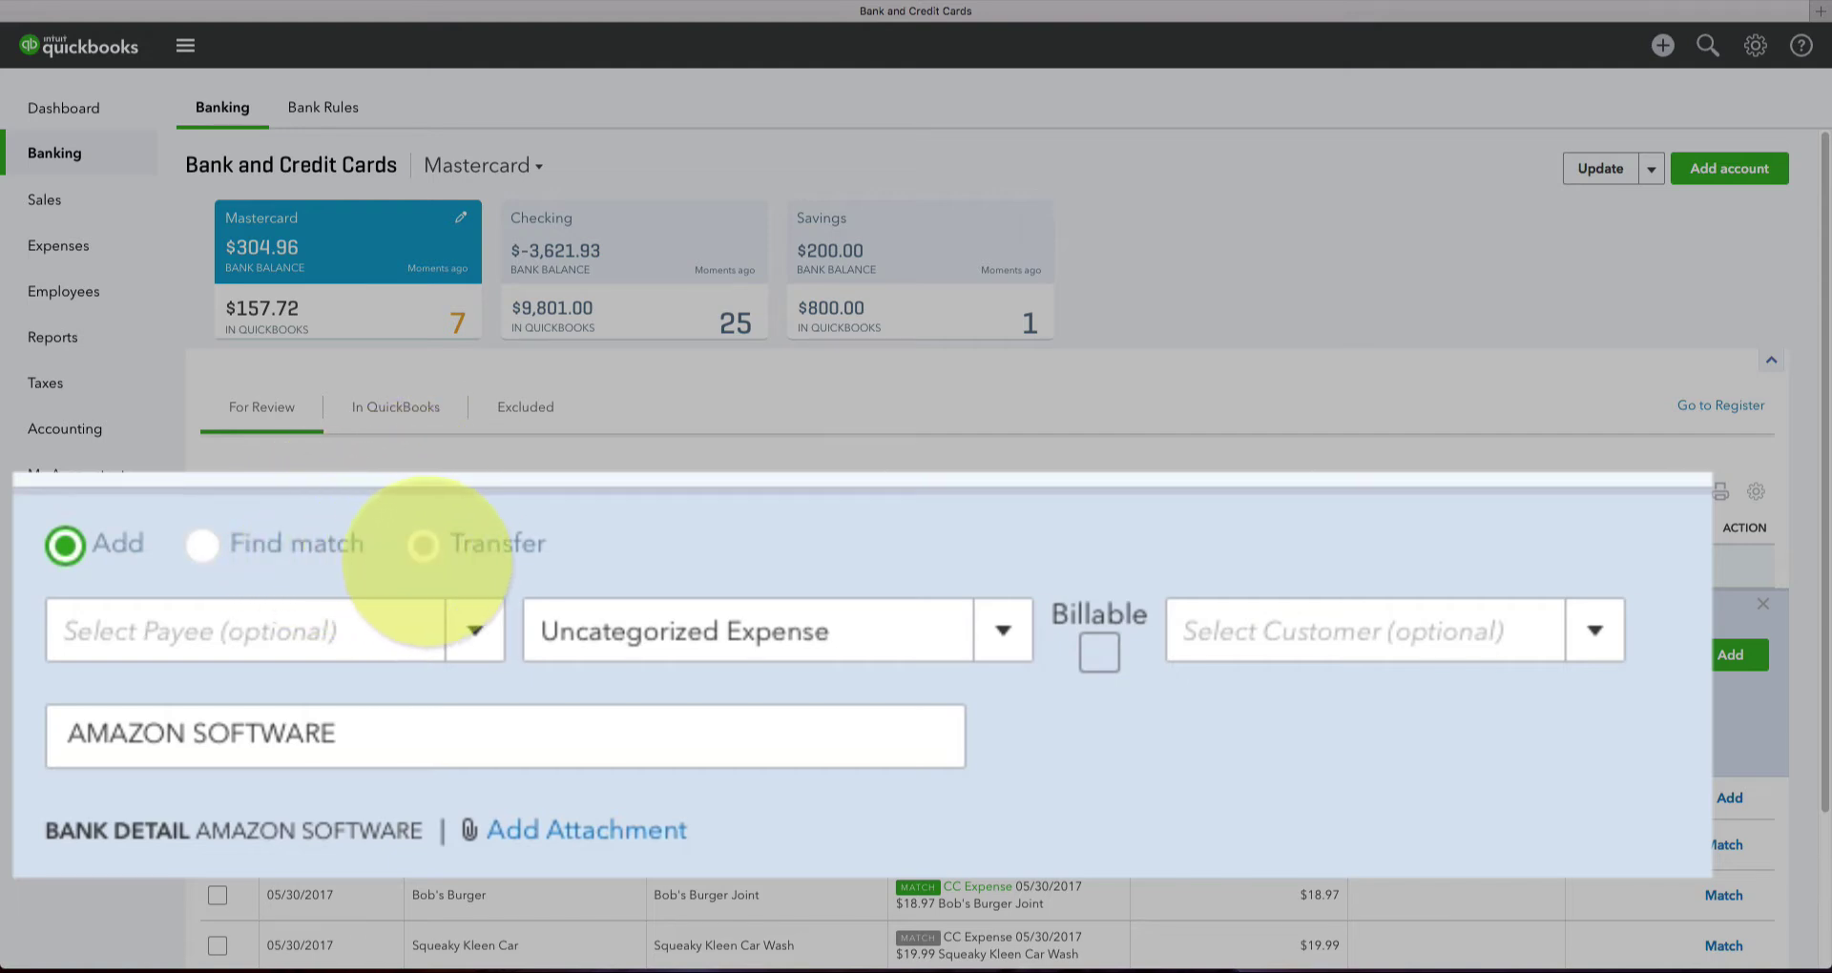
pyautogui.click(124, 630)
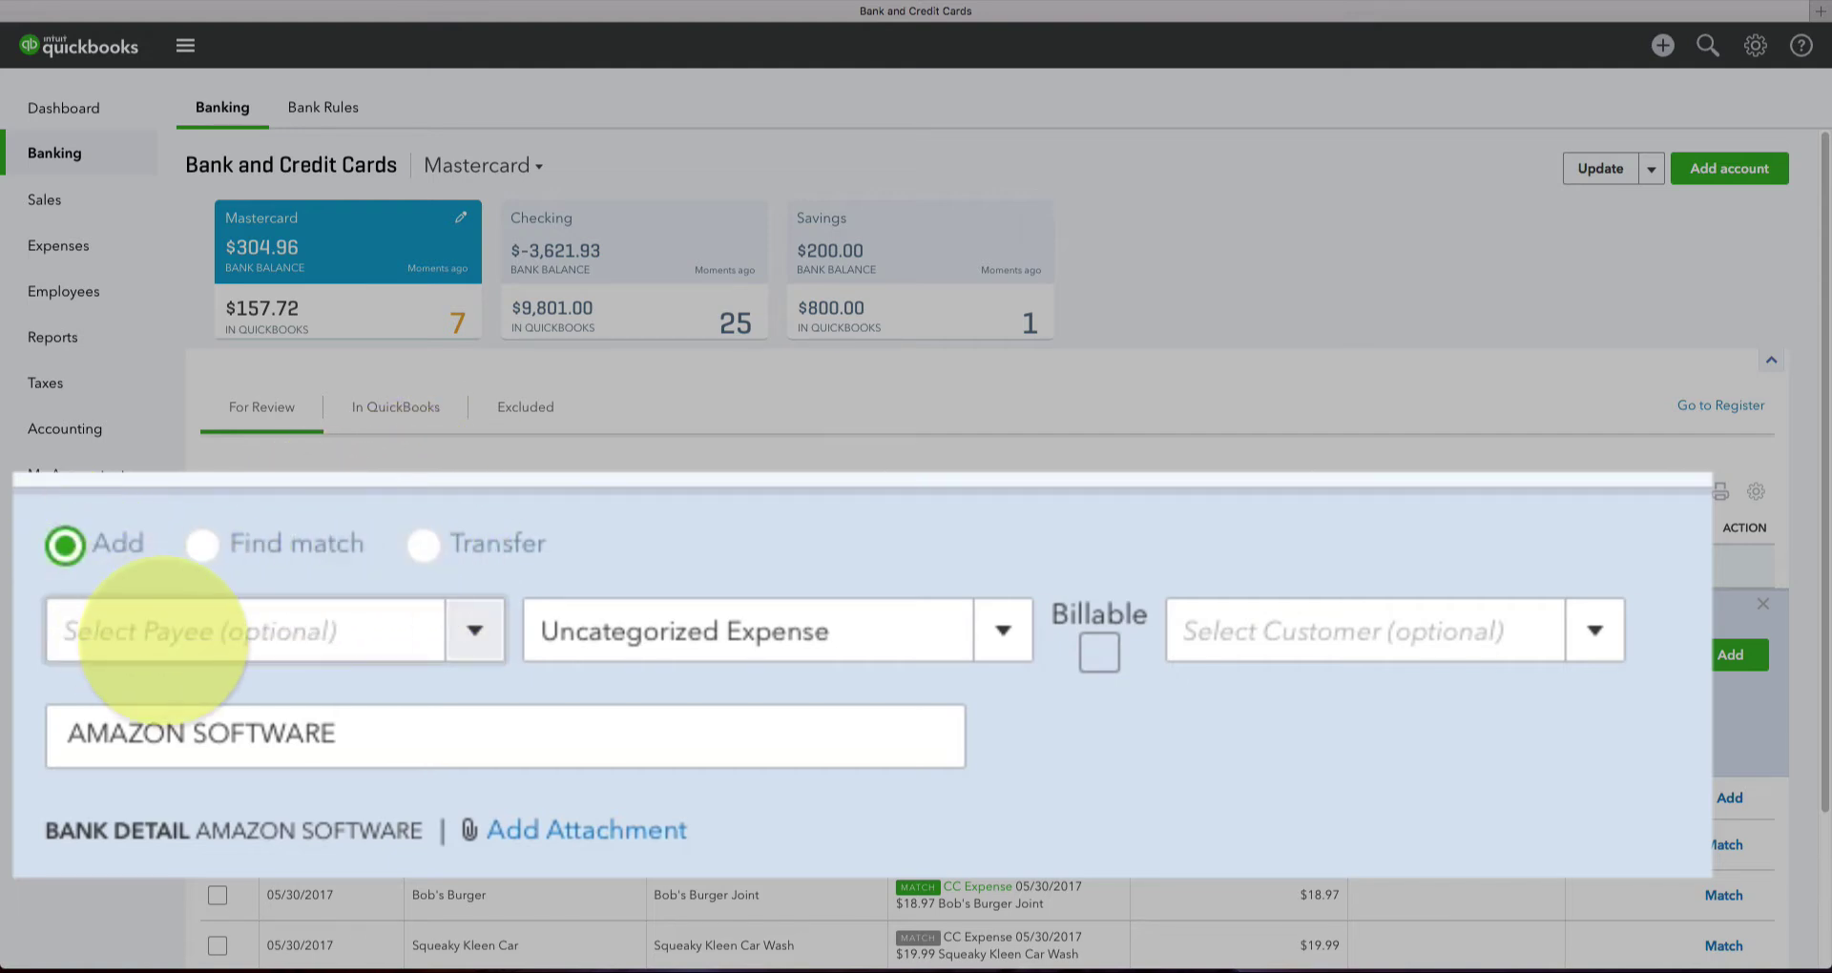
pyautogui.write('Amazon Software')
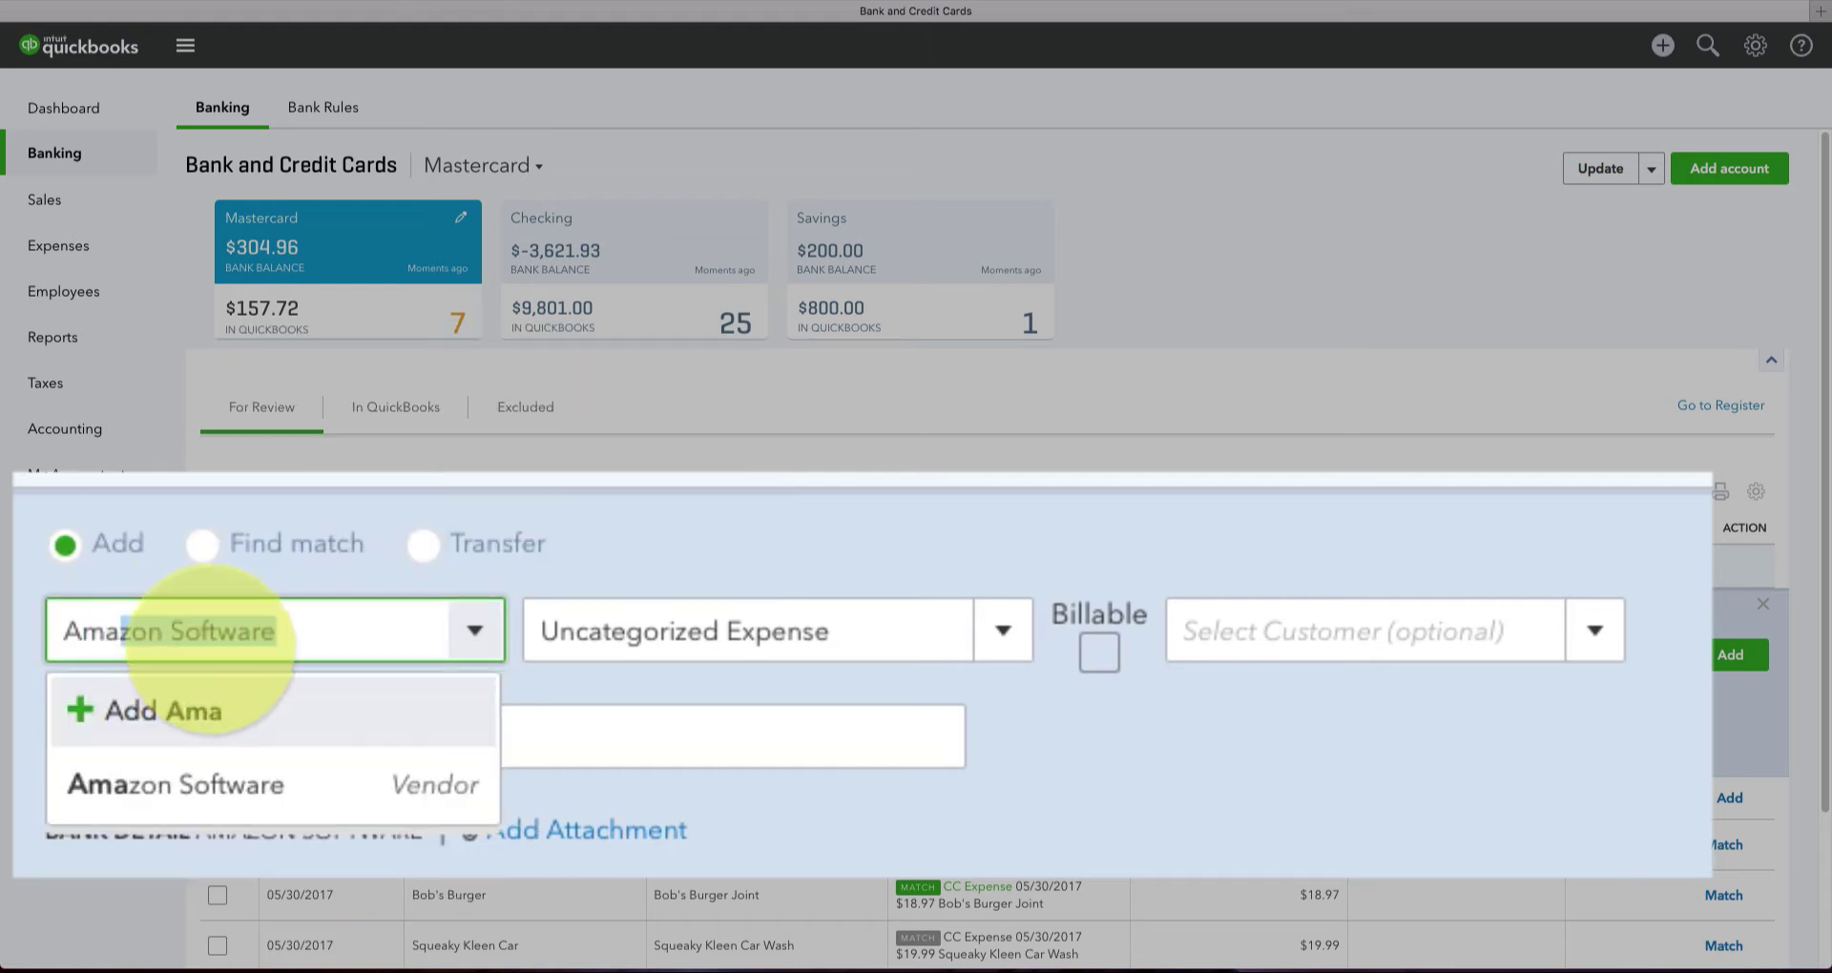
pyautogui.click(201, 782)
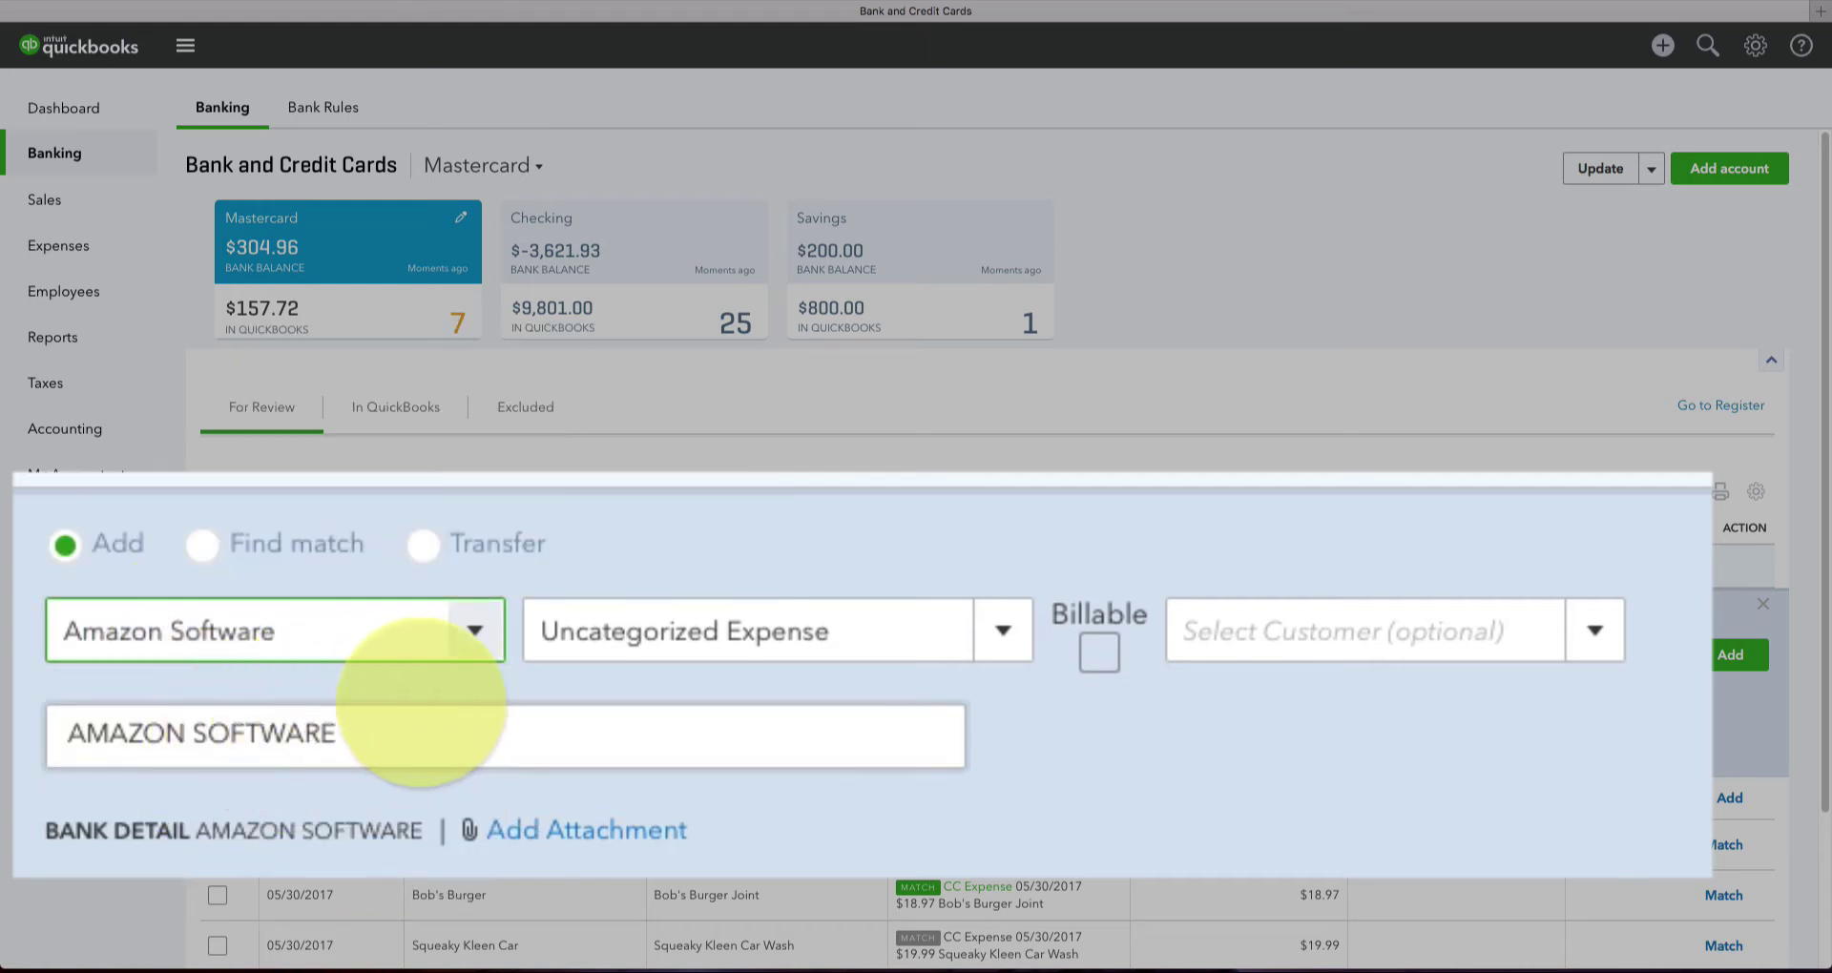
pyautogui.click(654, 656)
pyautogui.write('Sof')
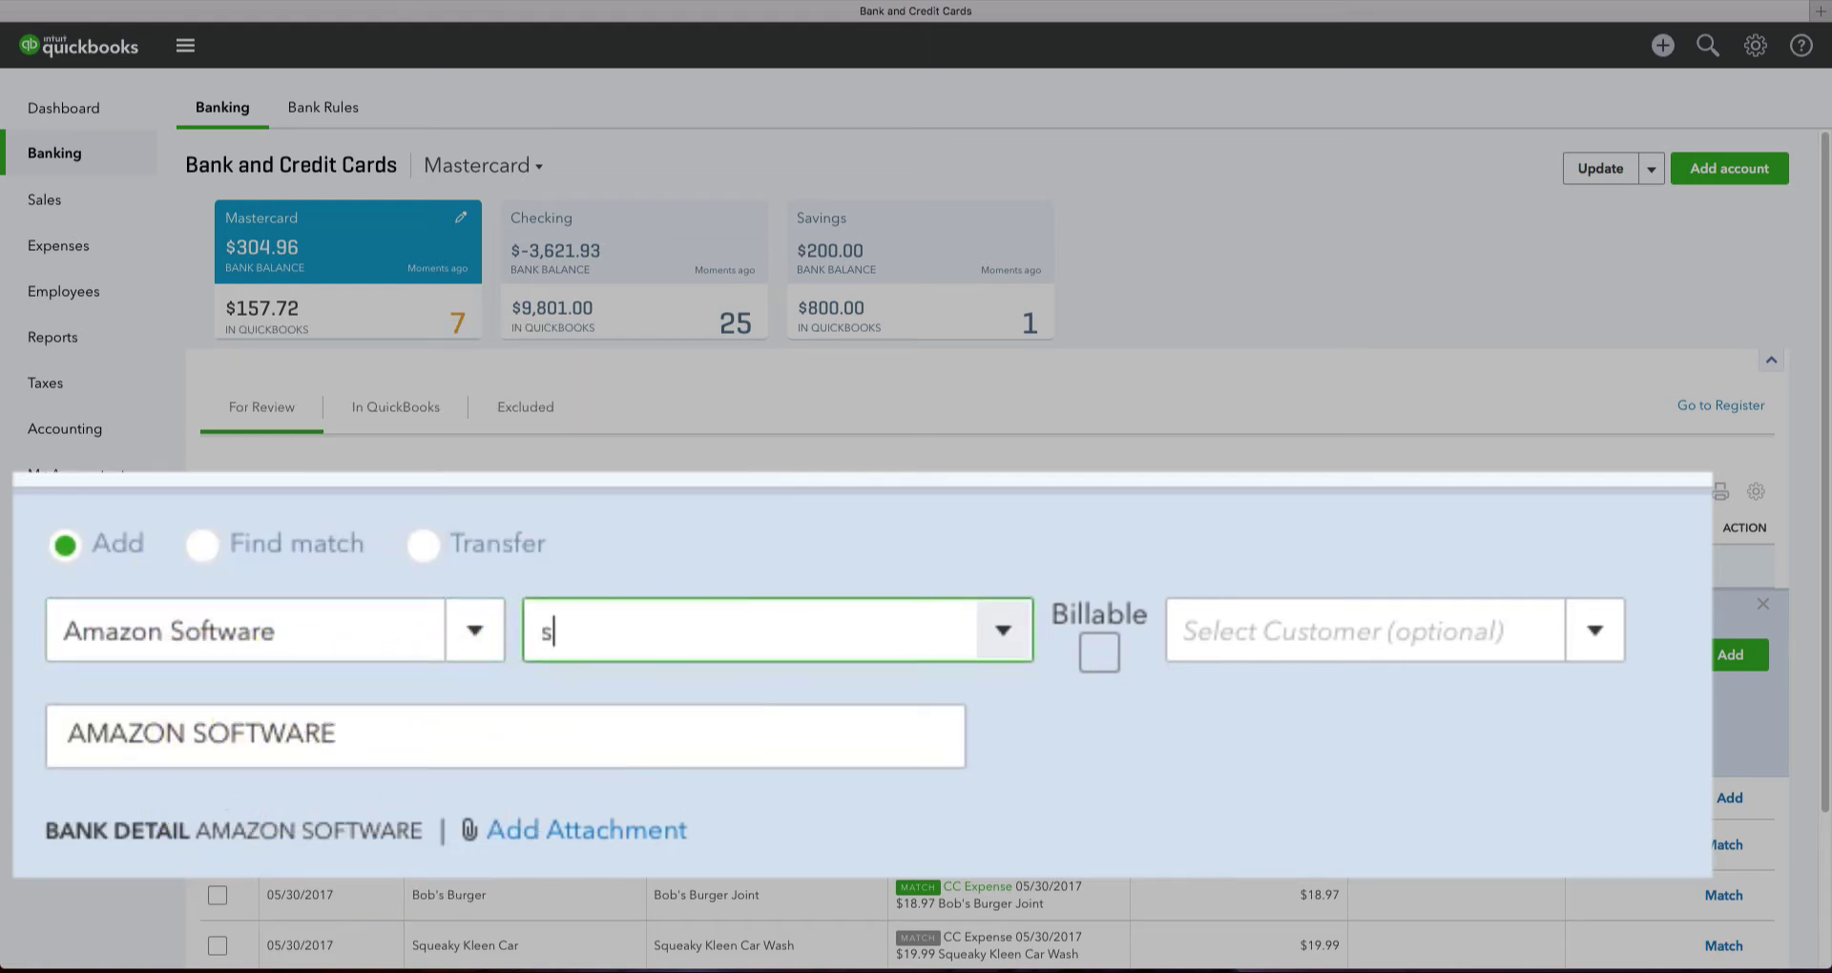
pyautogui.write('t')
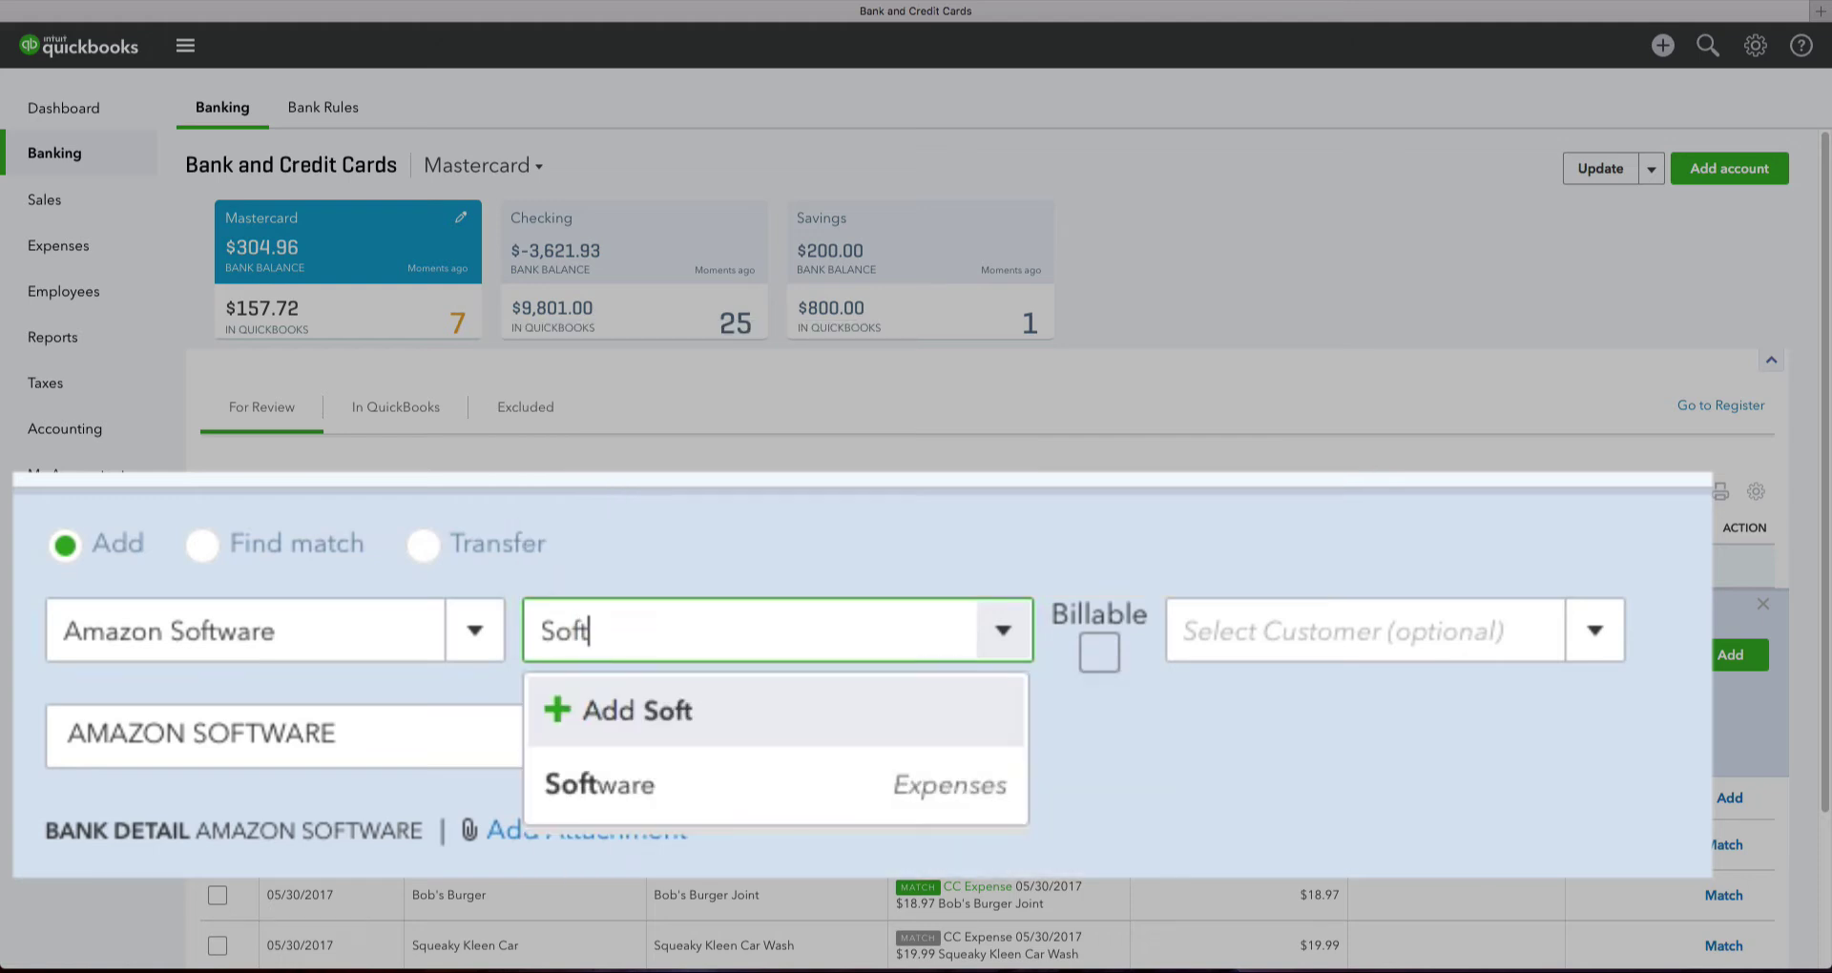
pyautogui.click(615, 782)
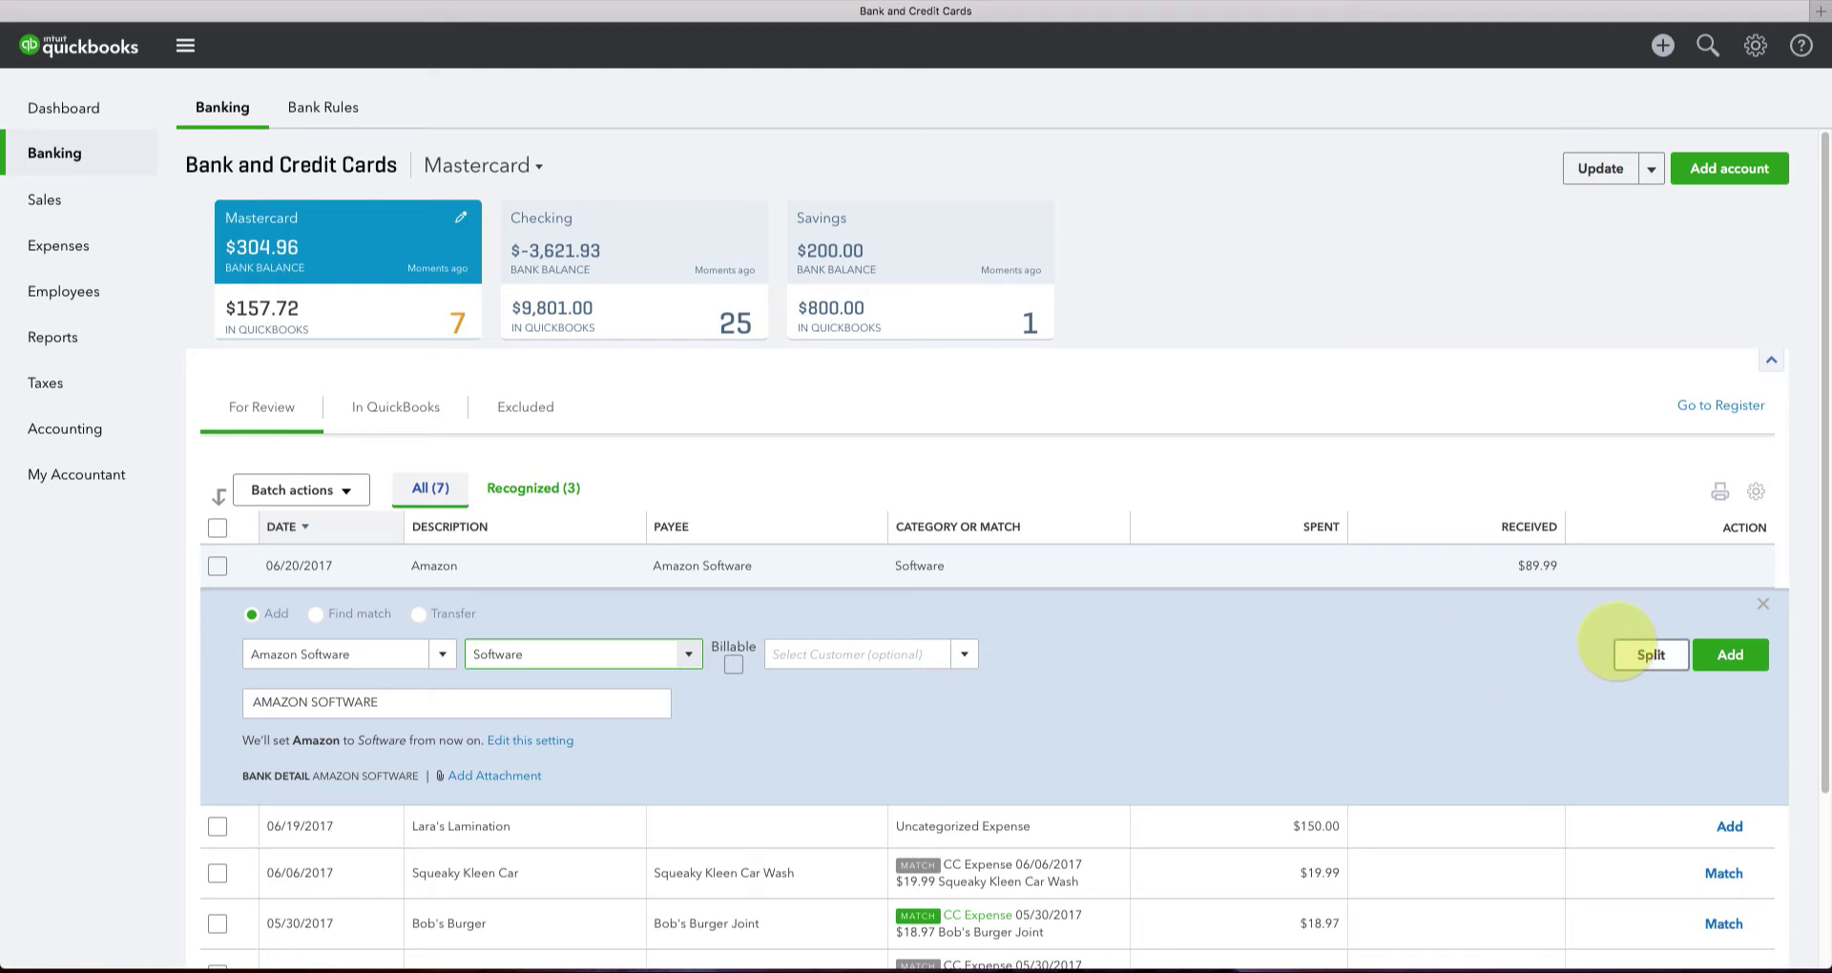
pyautogui.click(1731, 654)
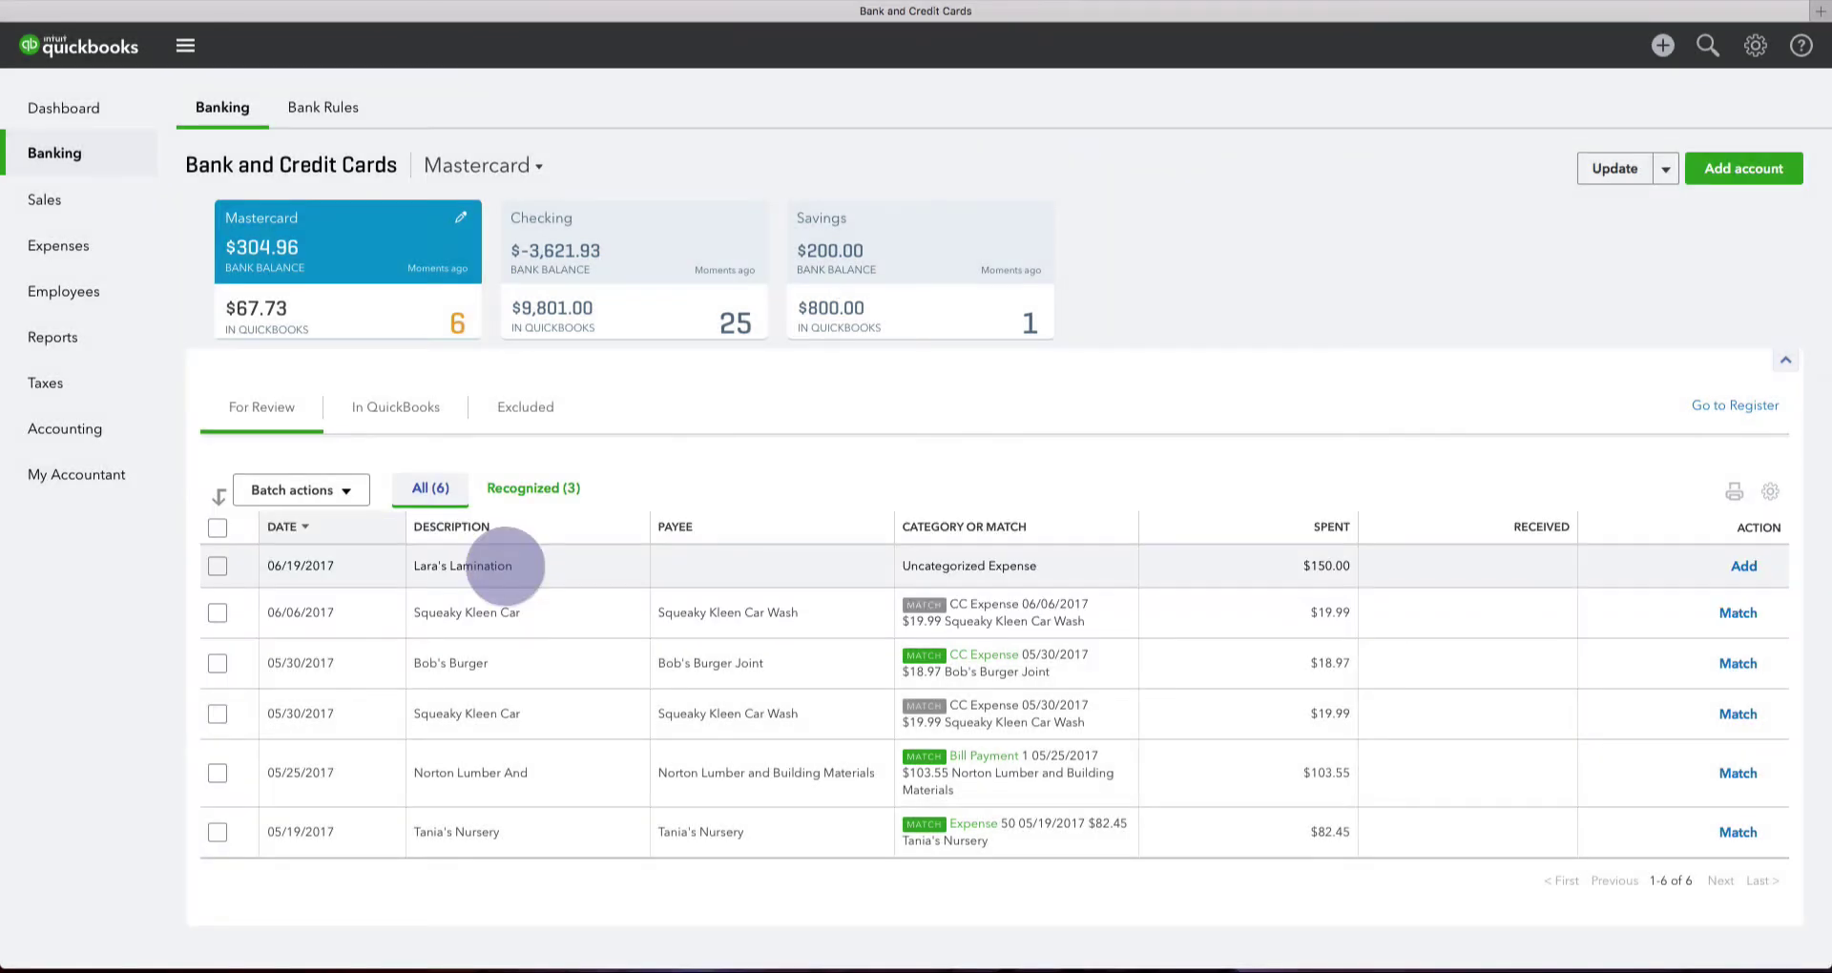
# - Exclude the 06/19/2017 Lara's Lamination transaction from the Mastercard transactions for review
pyautogui.click(531, 563)
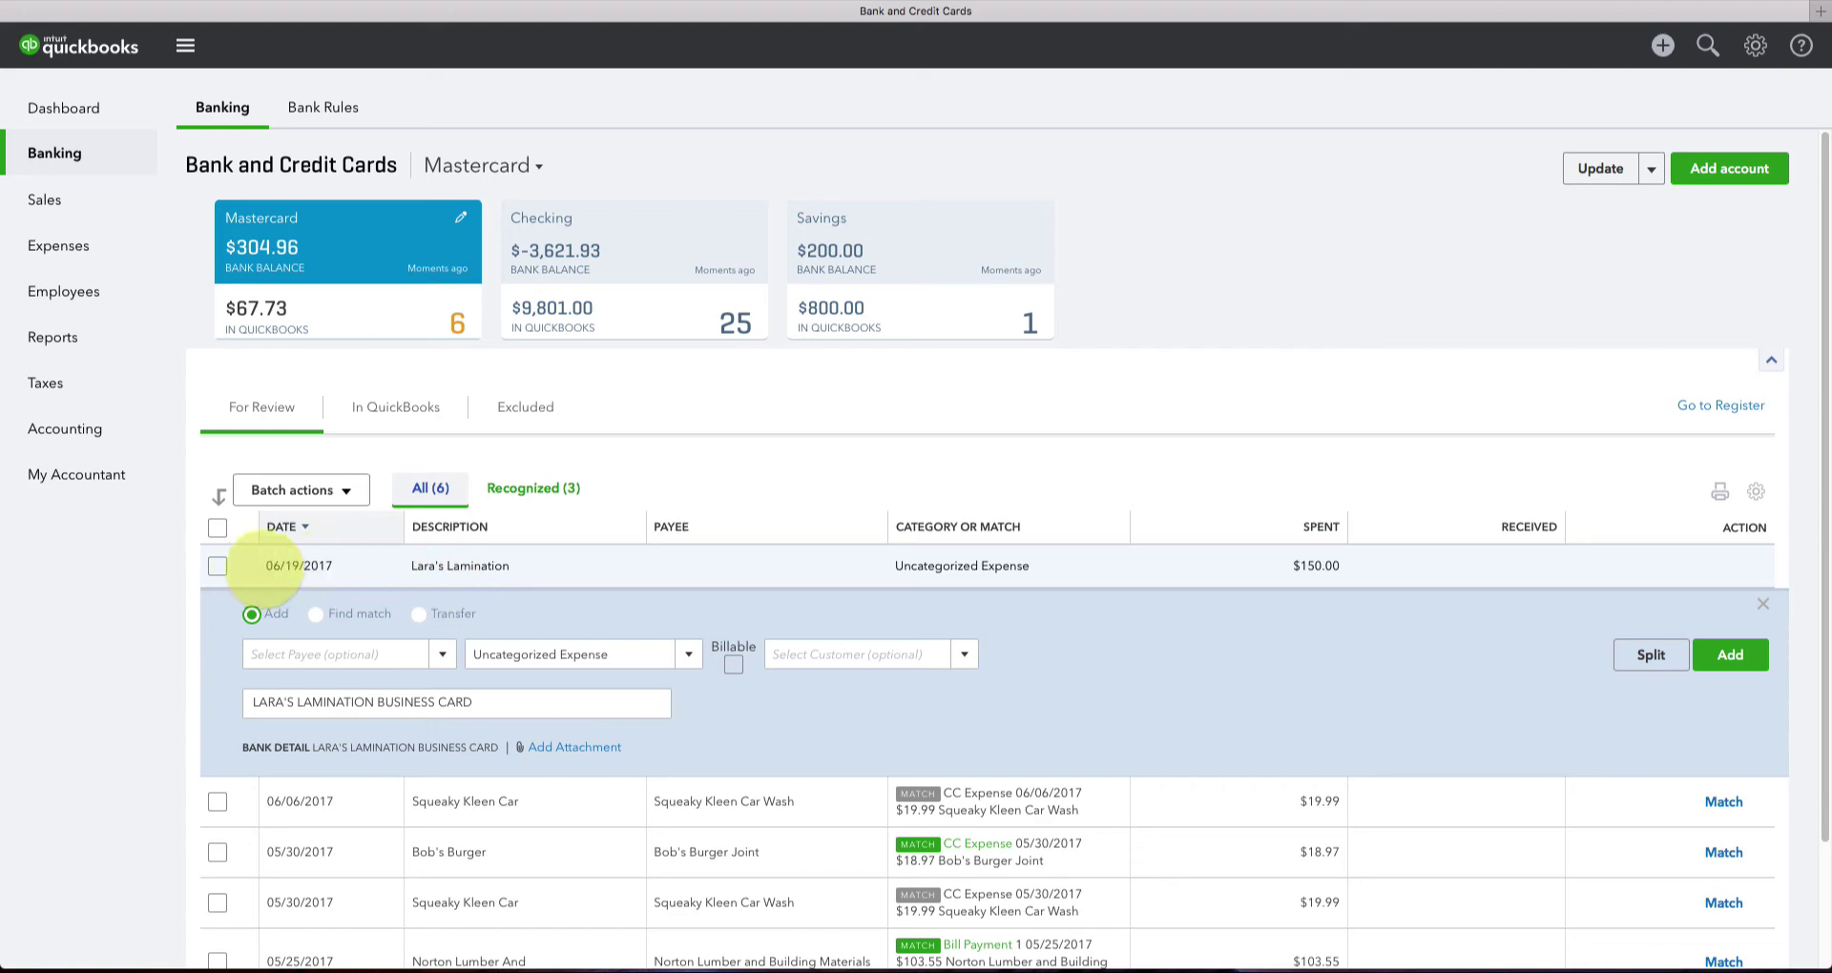
pyautogui.click(217, 565)
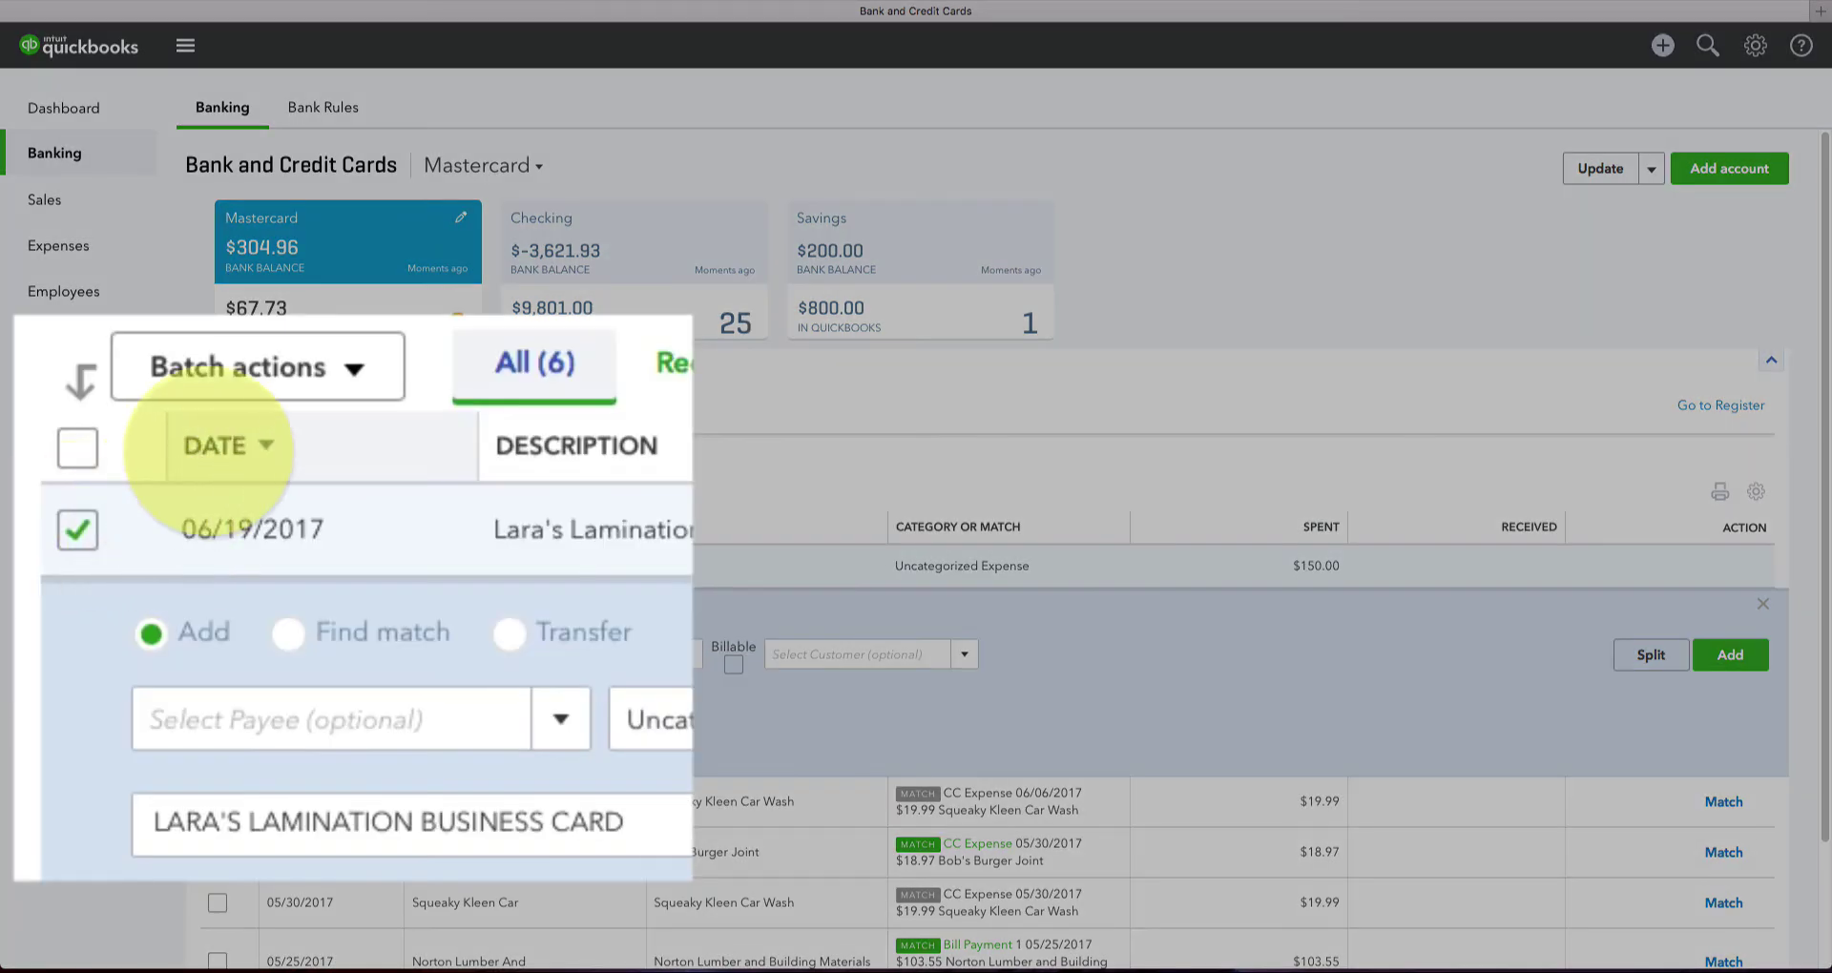
pyautogui.click(355, 367)
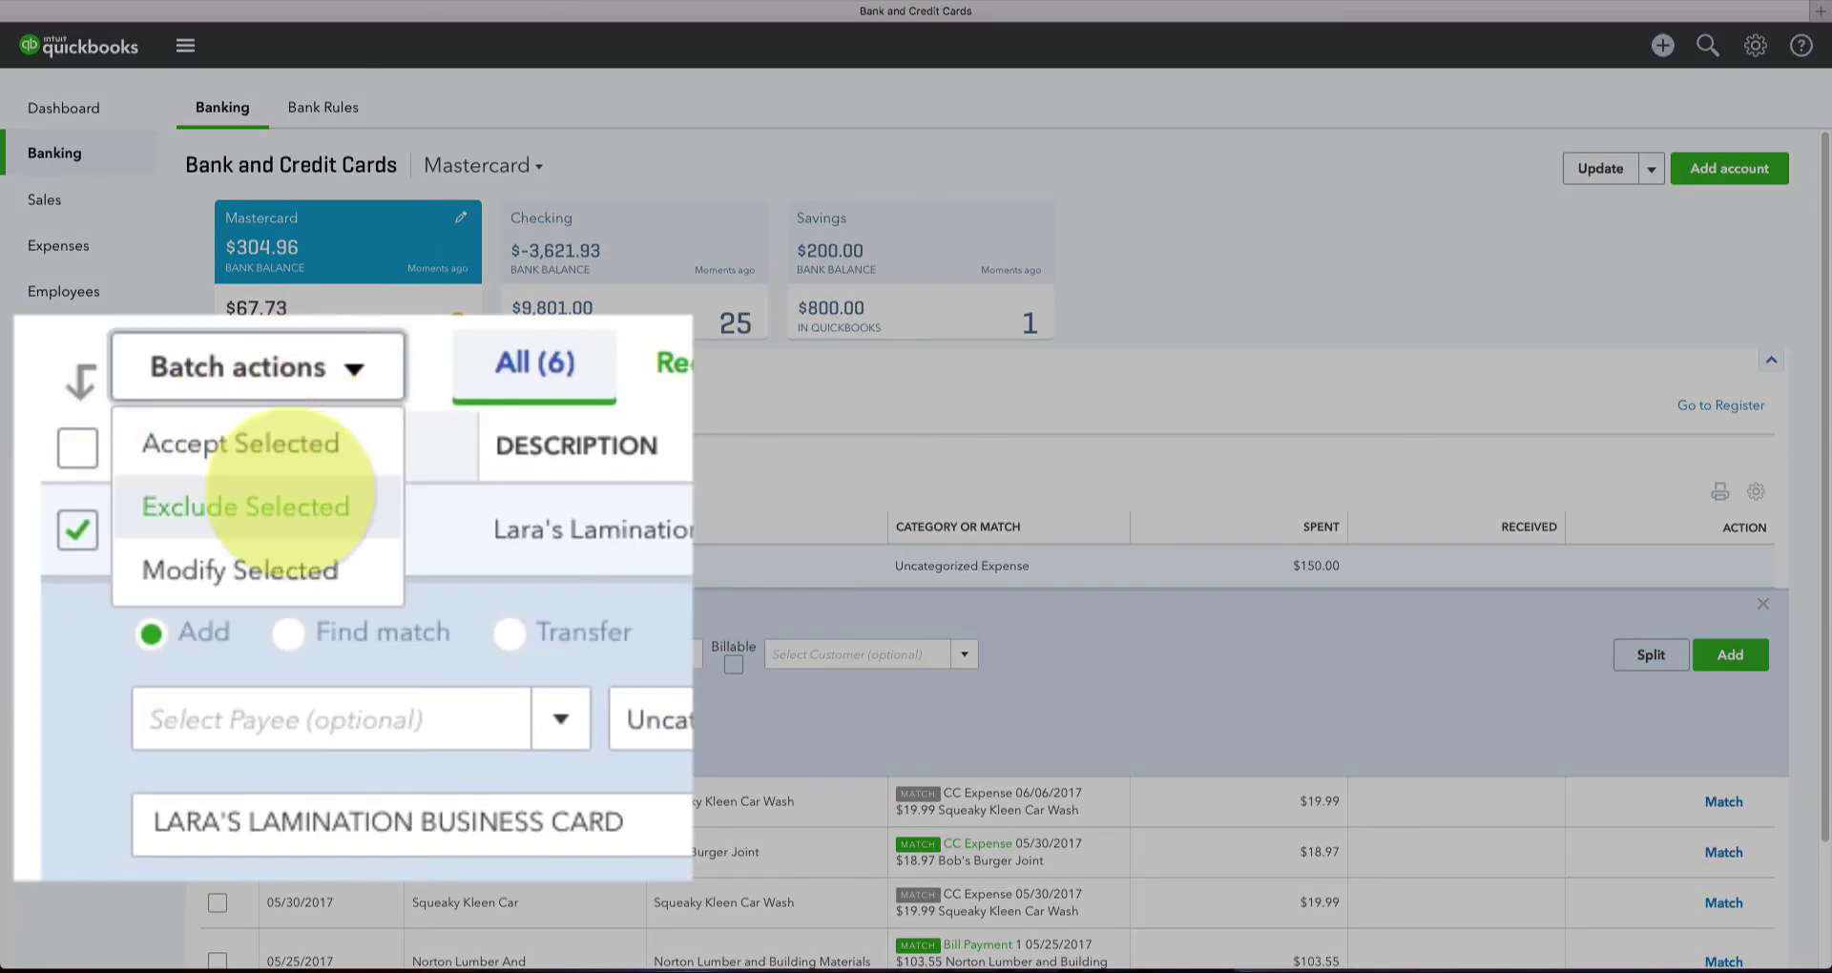
pyautogui.click(295, 506)
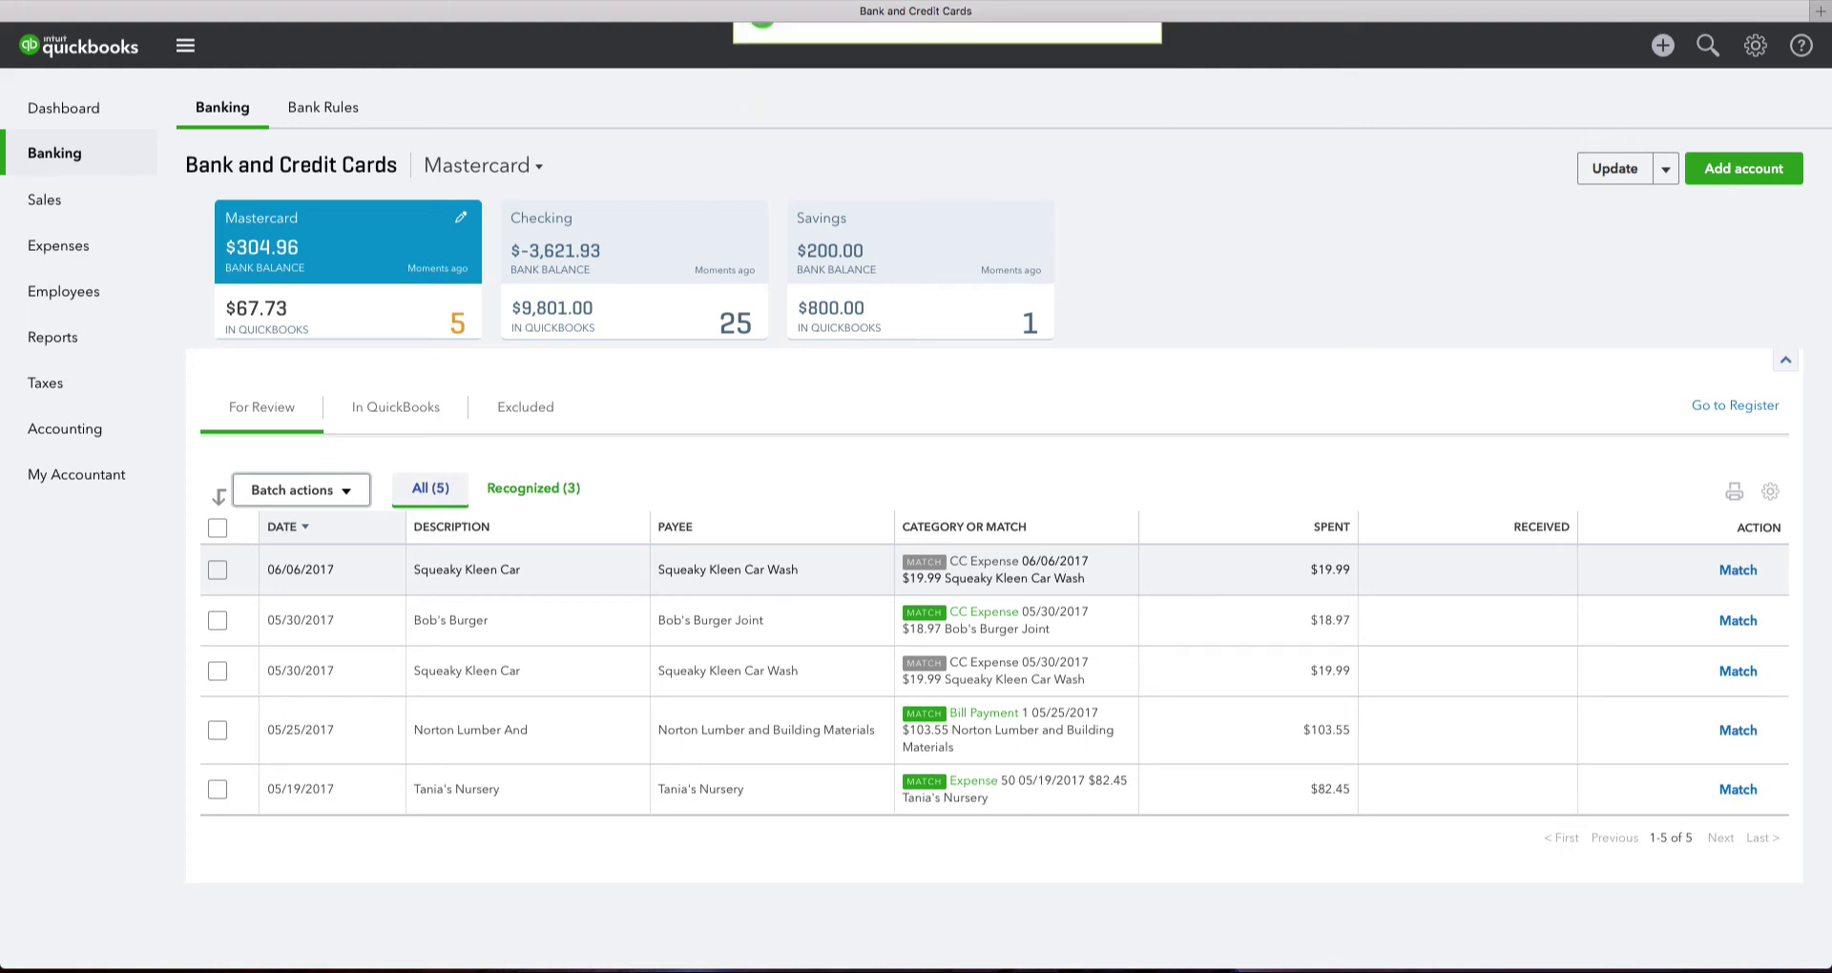
# - Match the 06/06/2017 Squeaky Kleen Car transaction to the $19.99 CC Expense dated 06/06/2017
pyautogui.click(466, 569)
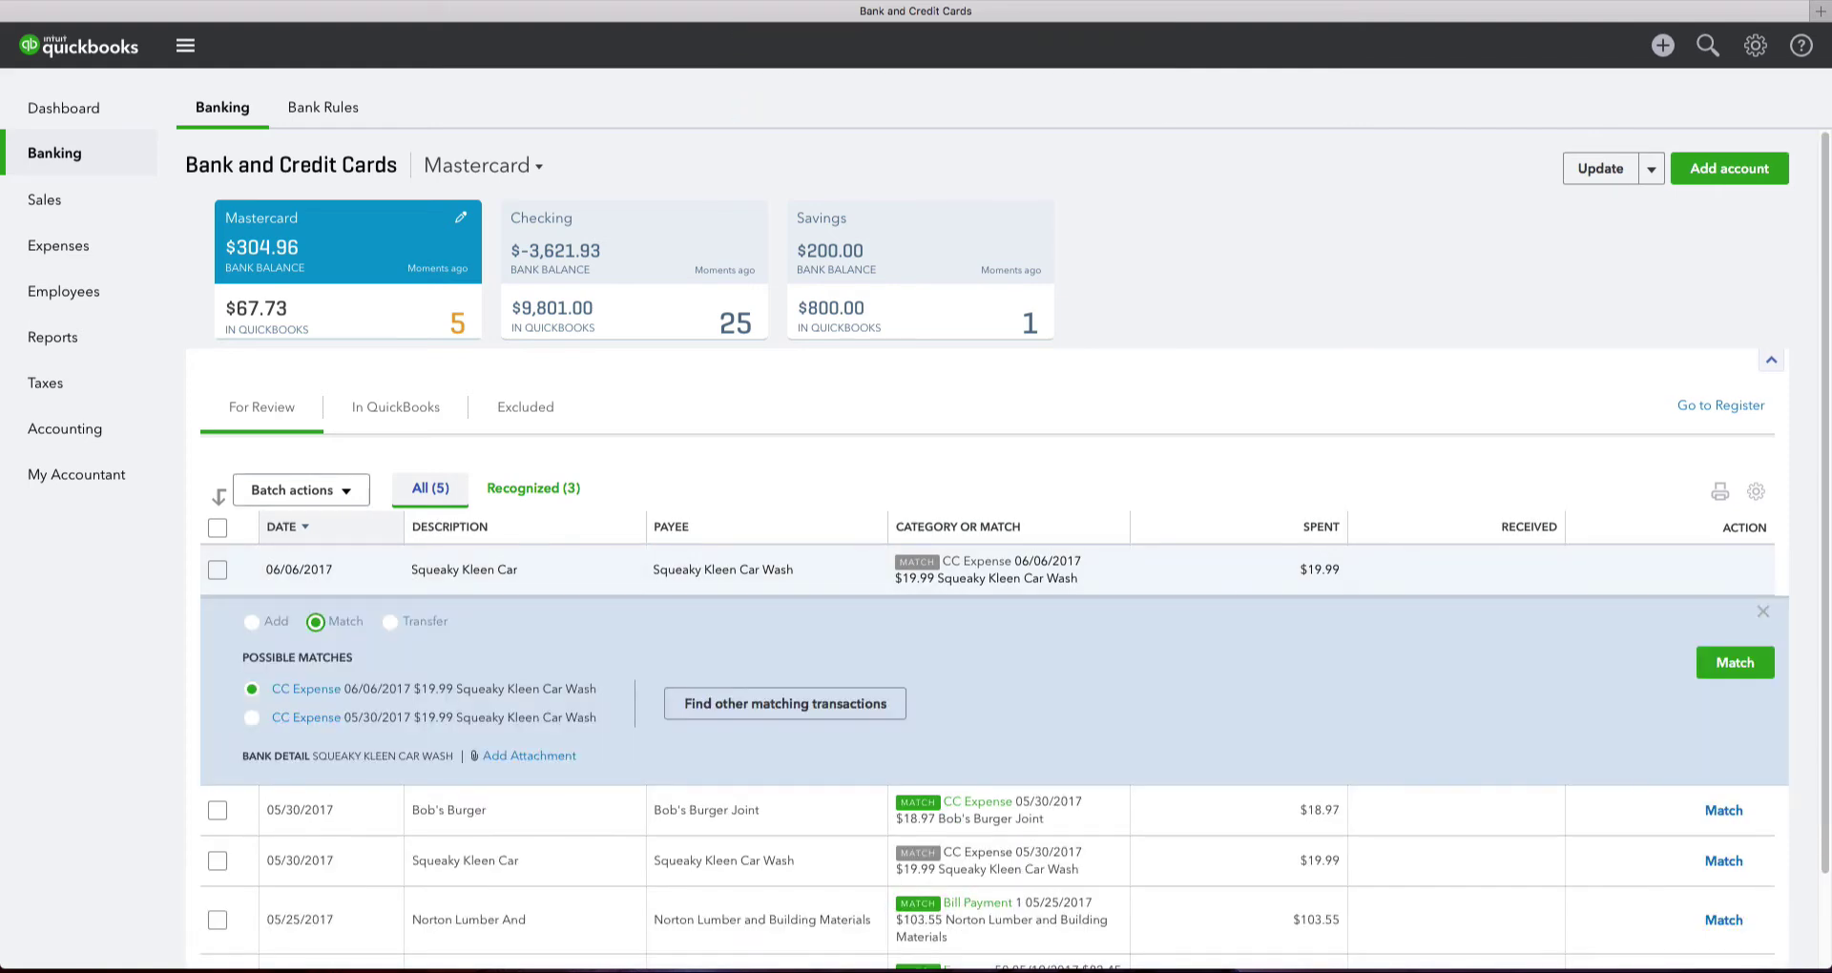
pyautogui.click(1735, 663)
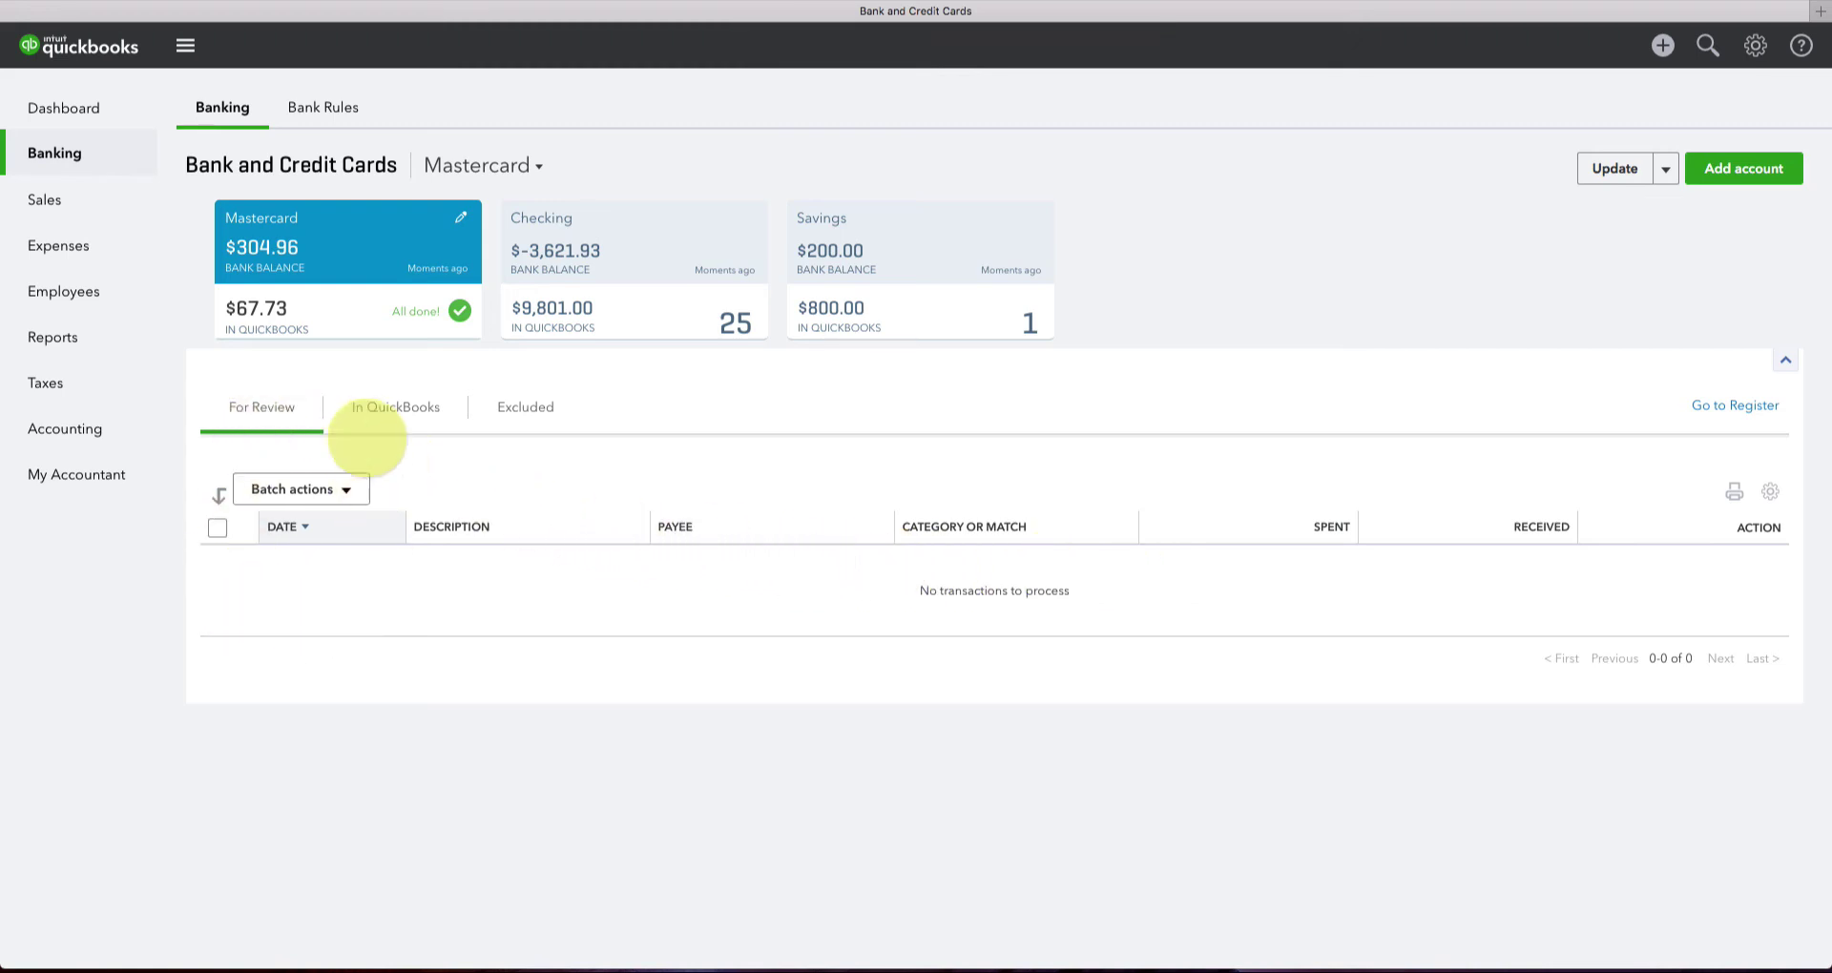
# - Check the processed Mastercard transactions in the In QuickBooks and Excluded lists, finishing on the For Review list
pyautogui.click(374, 410)
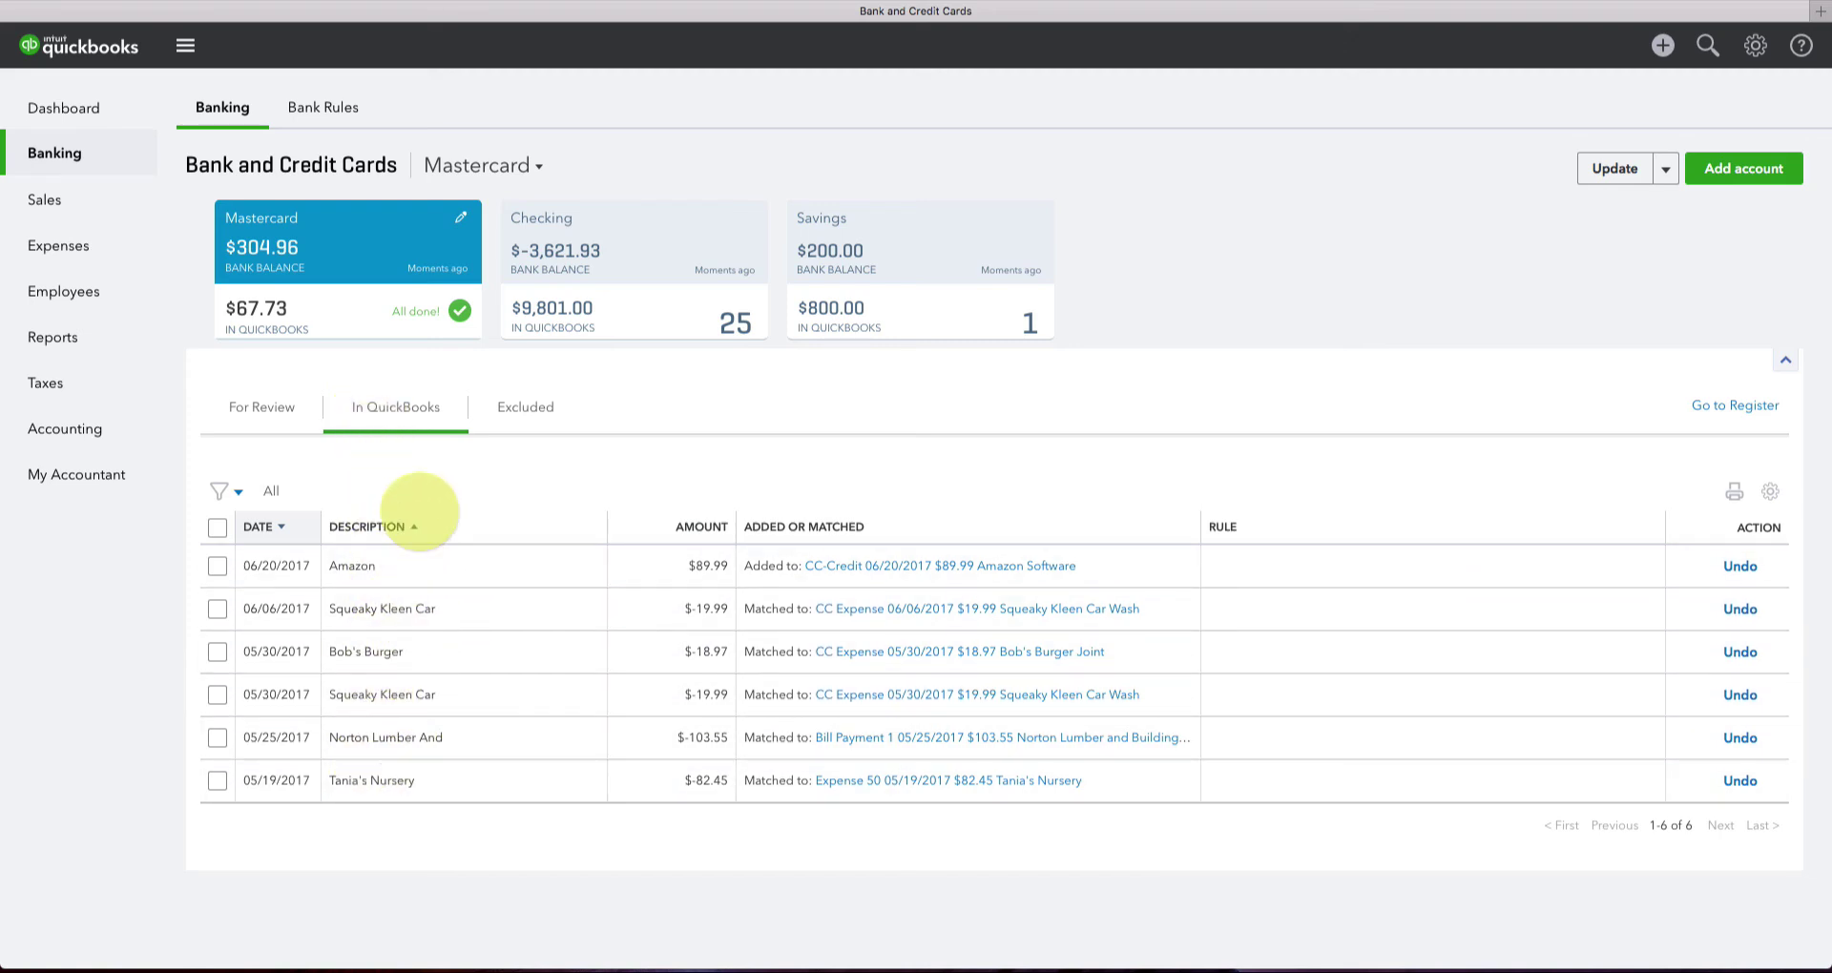
pyautogui.click(527, 407)
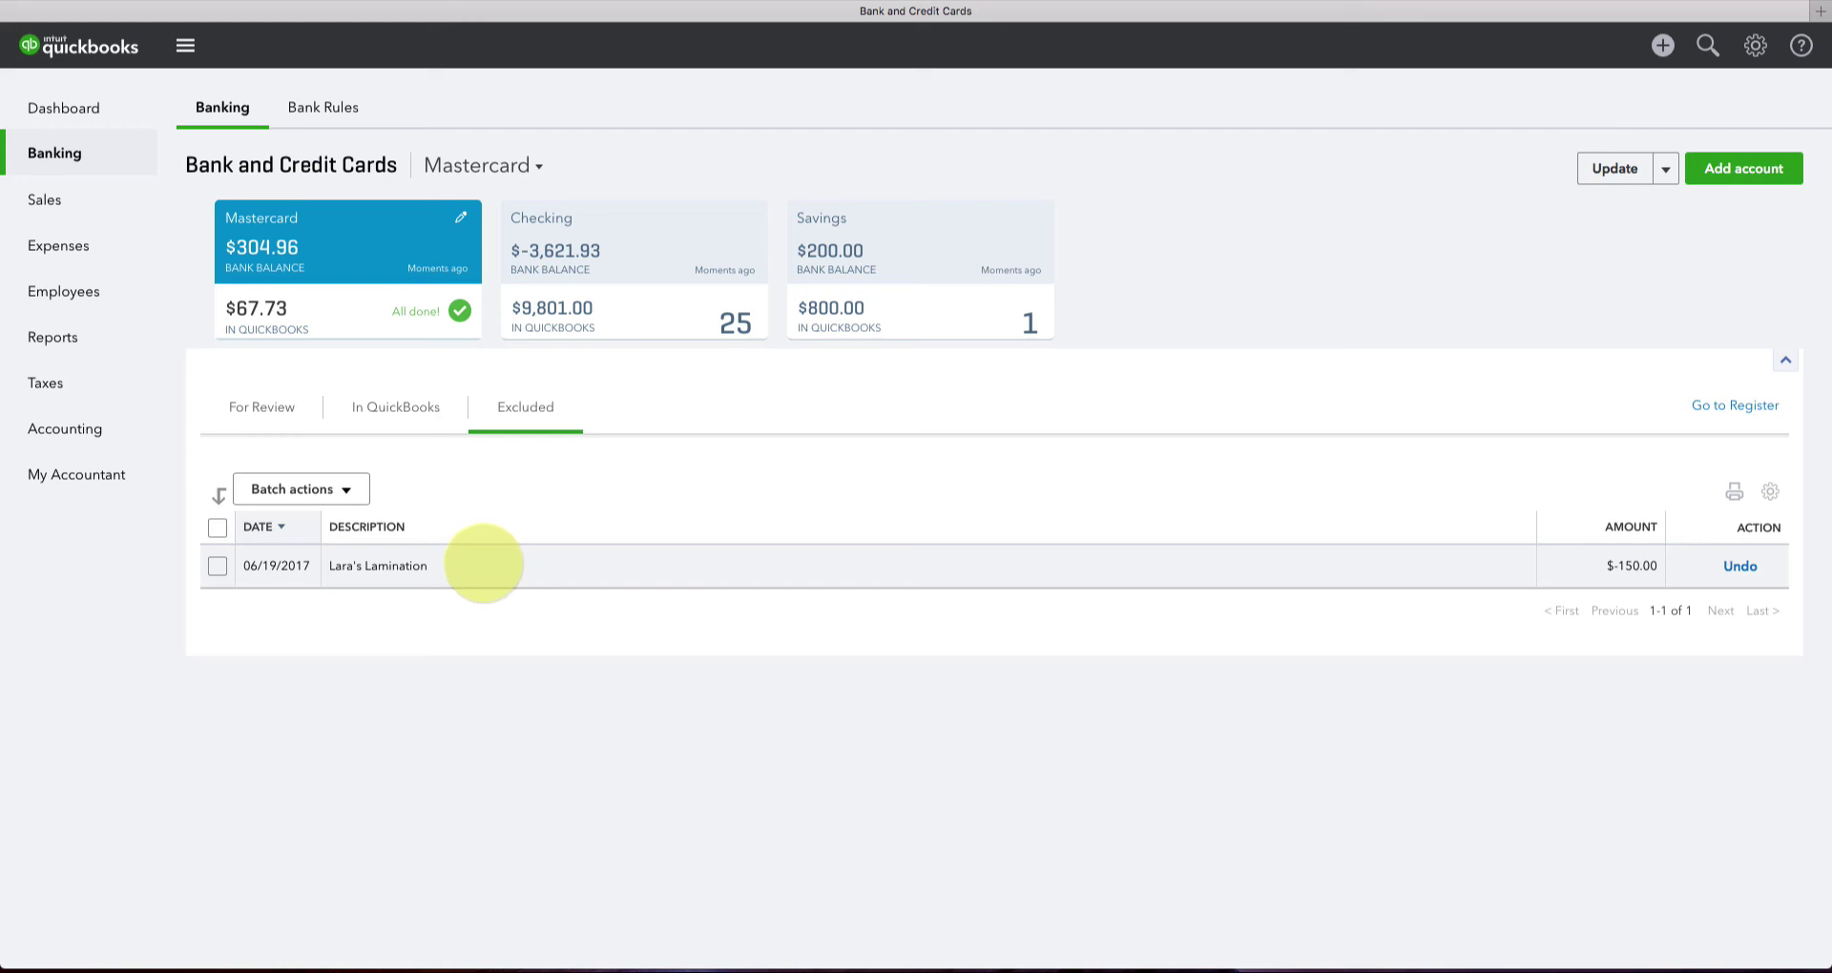
pyautogui.click(241, 407)
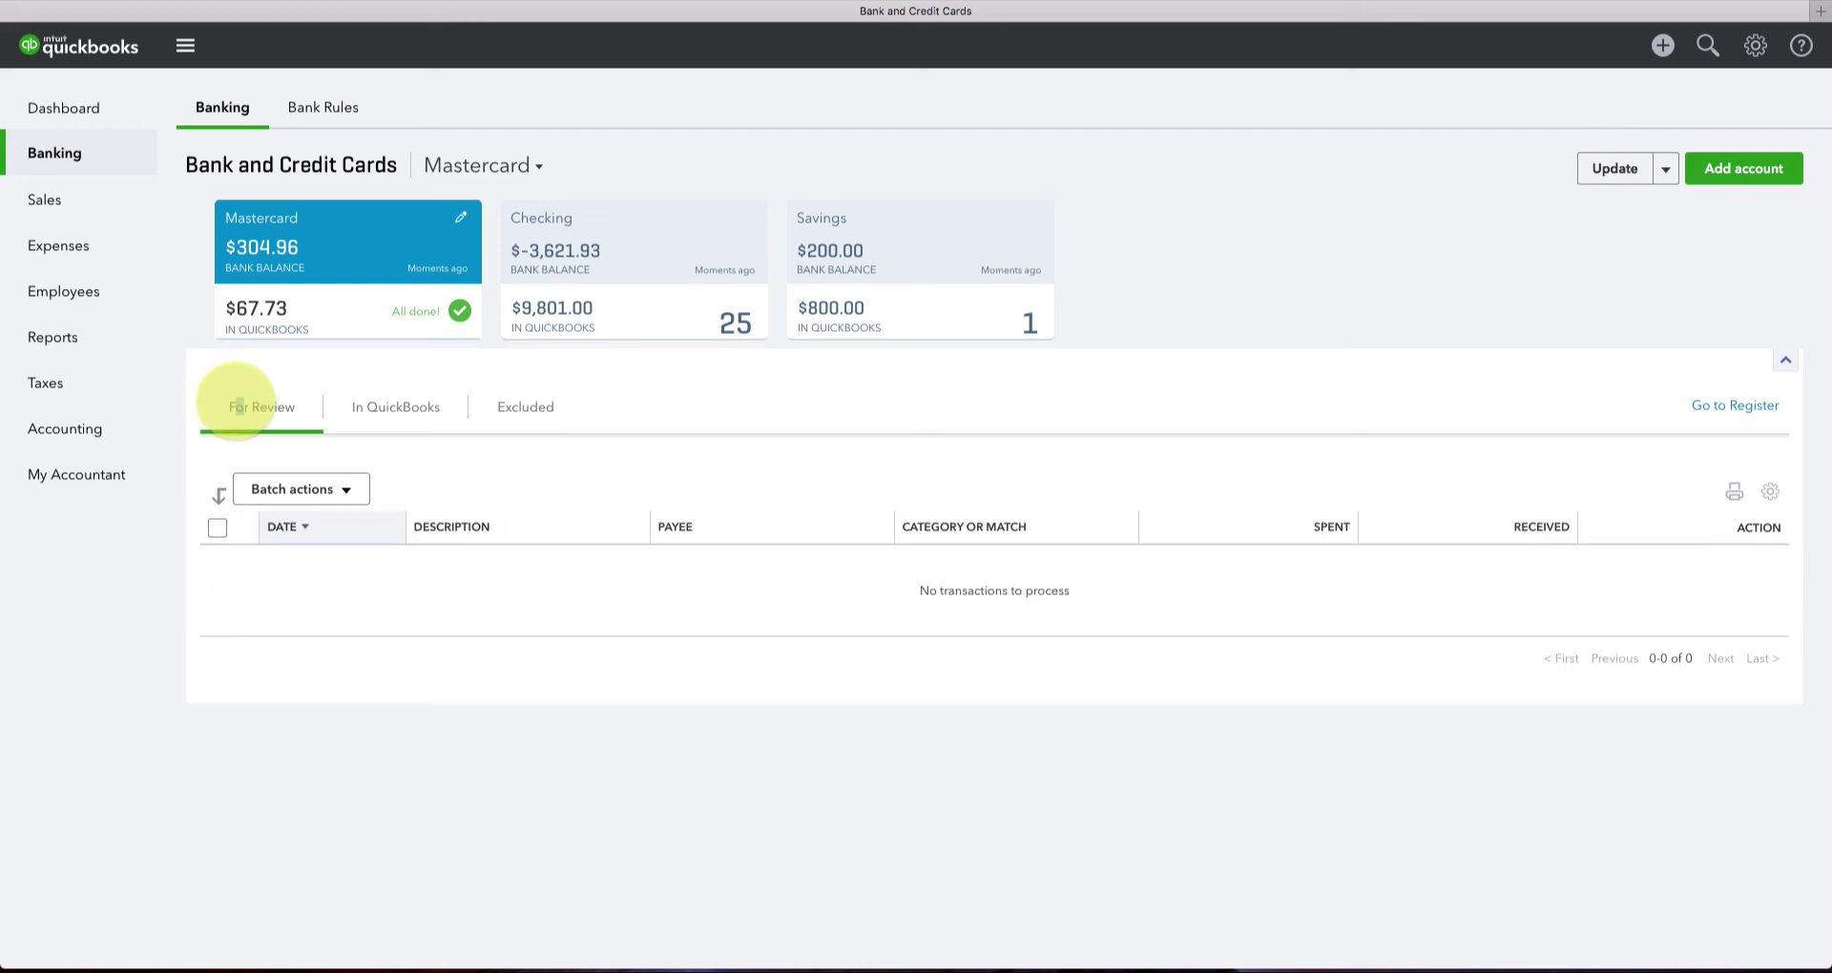